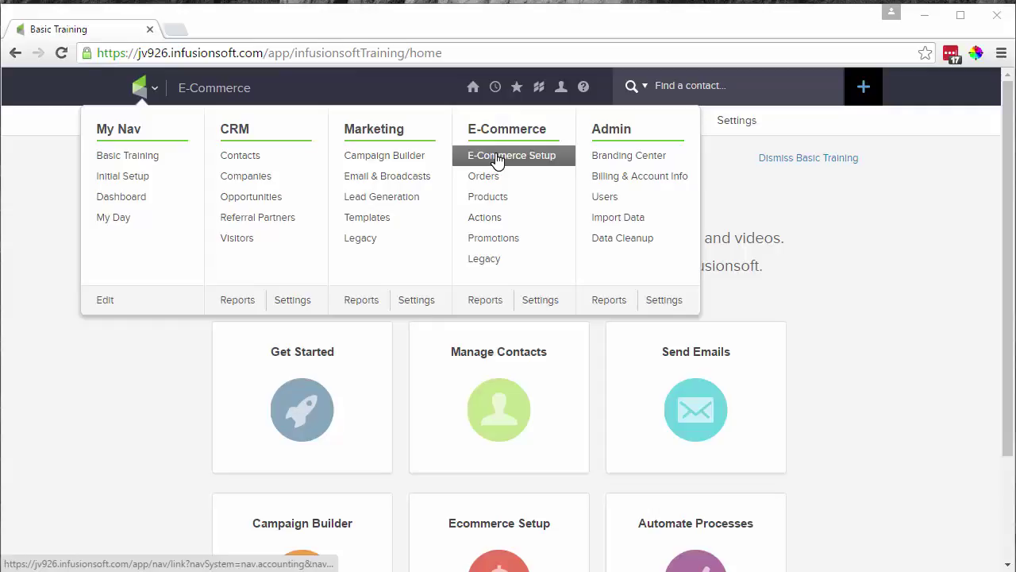
Step: Create a new order form named "Silver membership" in the E-Commerce order forms
{"action": "left_click", "coordinate": [497, 159]}
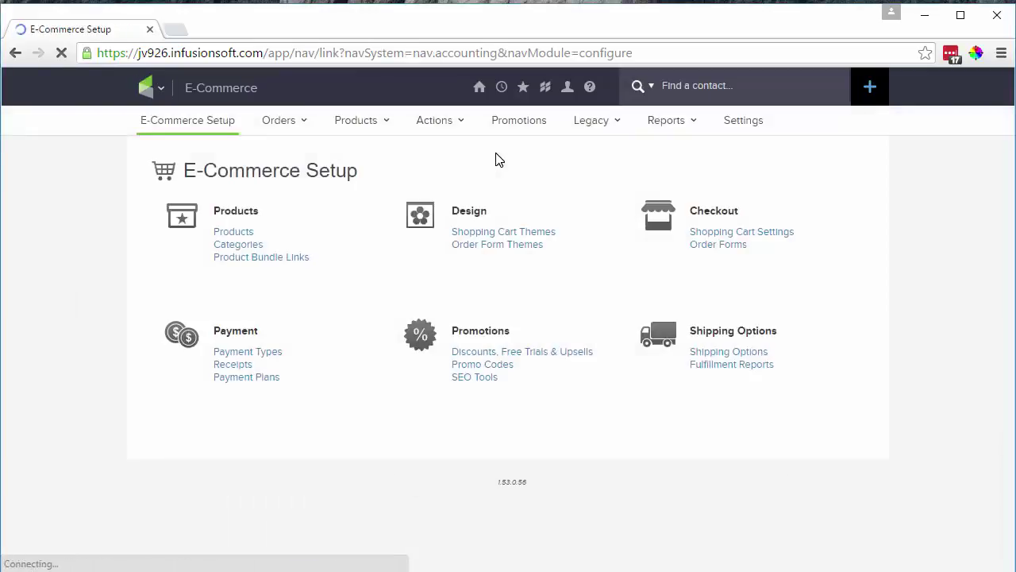
{"action": "left_click", "coordinate": [702, 251]}
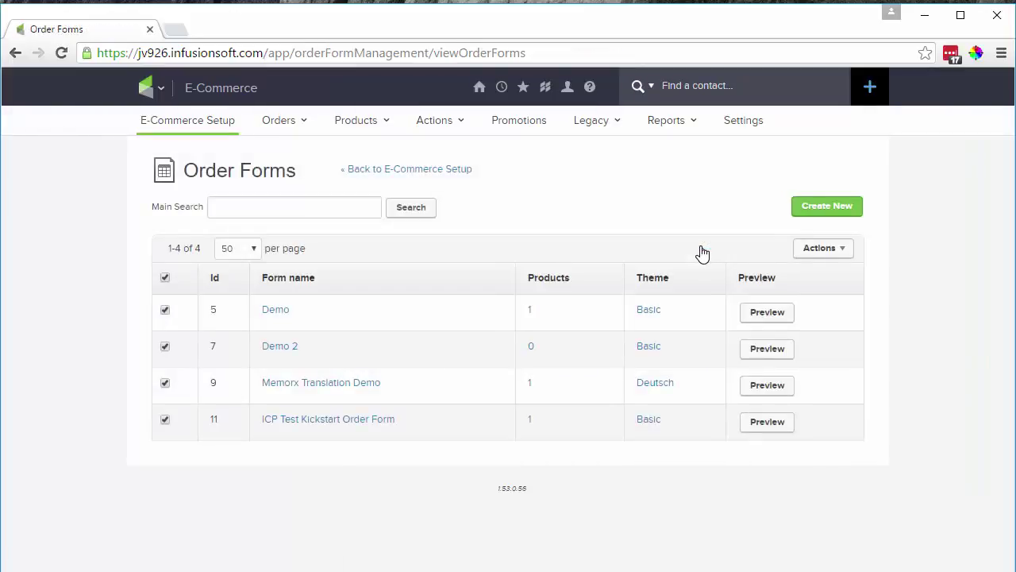
{"action": "left_click", "coordinate": [804, 220]}
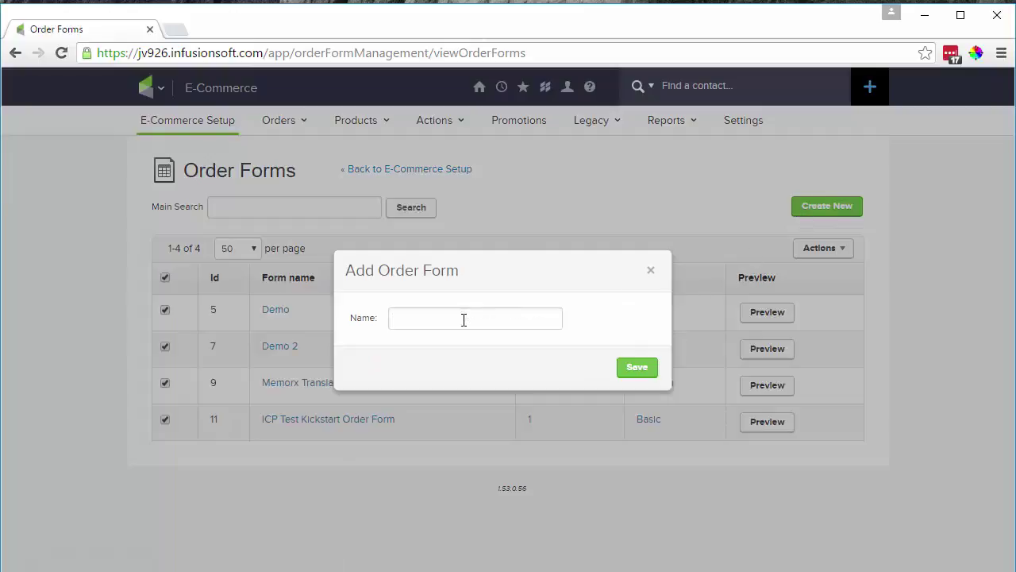
{"action": "type", "text": "Silver membersh"}
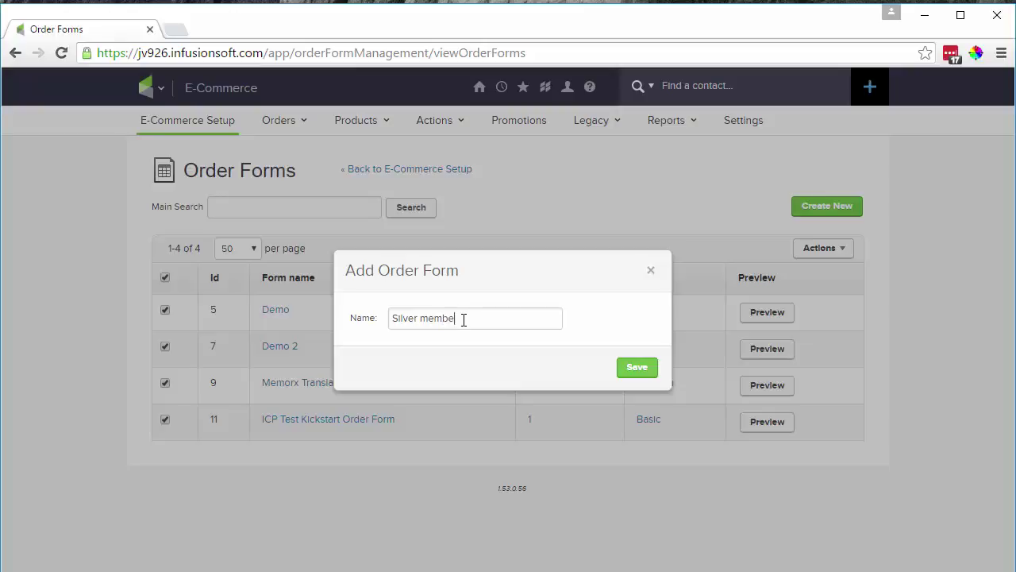
{"action": "type", "text": "ip"}
{"action": "left_click", "coordinate": [639, 371]}
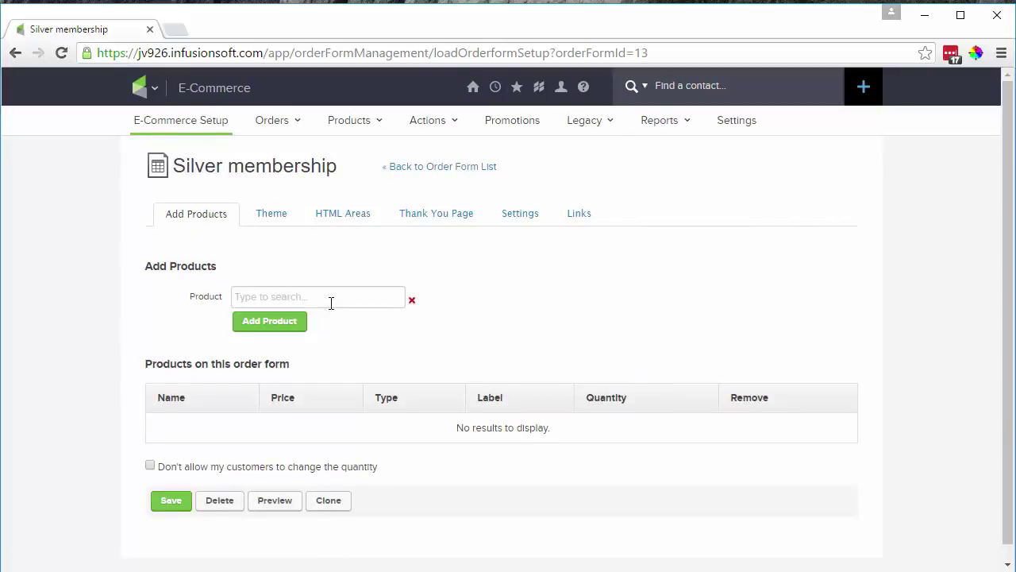
Step: Add the Silver Membership product with the month subscription plan and save the form with customer quantity changes disallowed
{"action": "type", "text": "silv"}
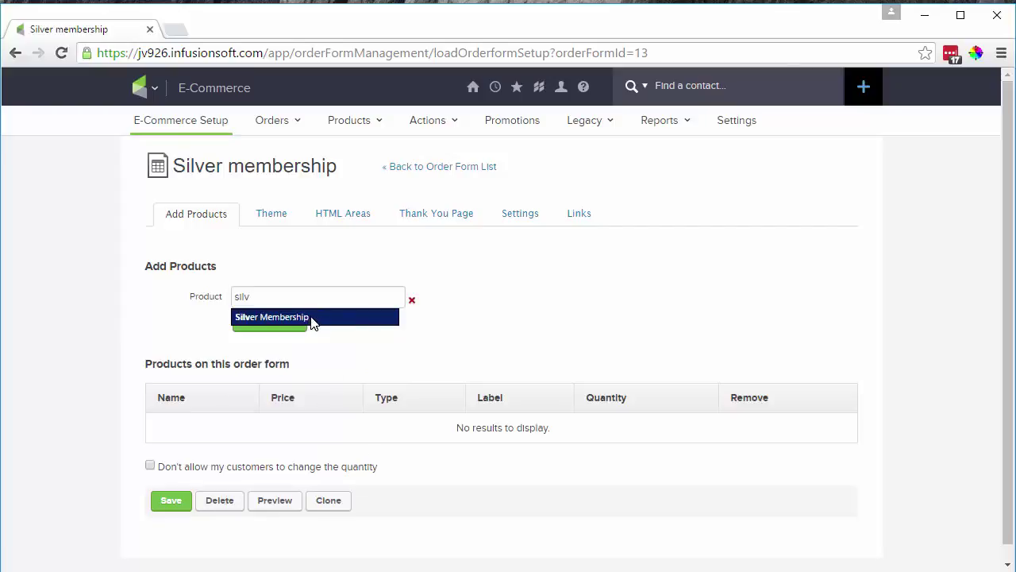
{"action": "left_click", "coordinate": [312, 317]}
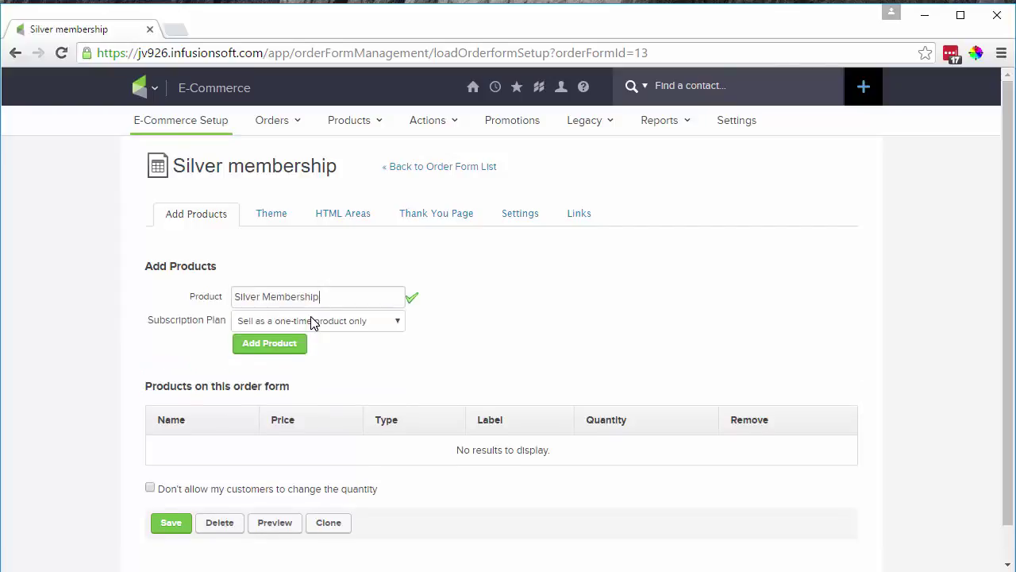
{"action": "left_click", "coordinate": [312, 323]}
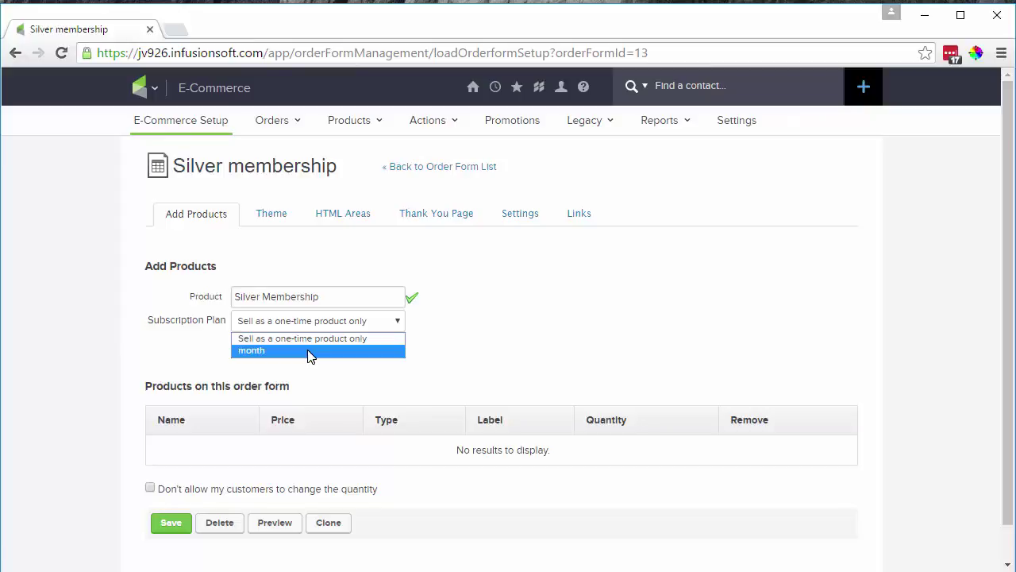
{"action": "left_click", "coordinate": [309, 351]}
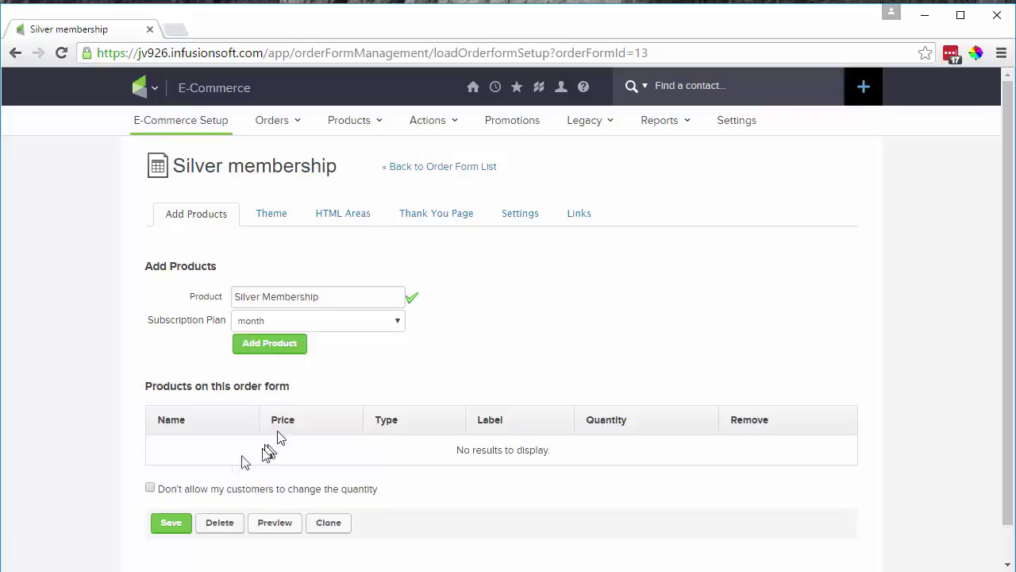
{"action": "left_click", "coordinate": [151, 488]}
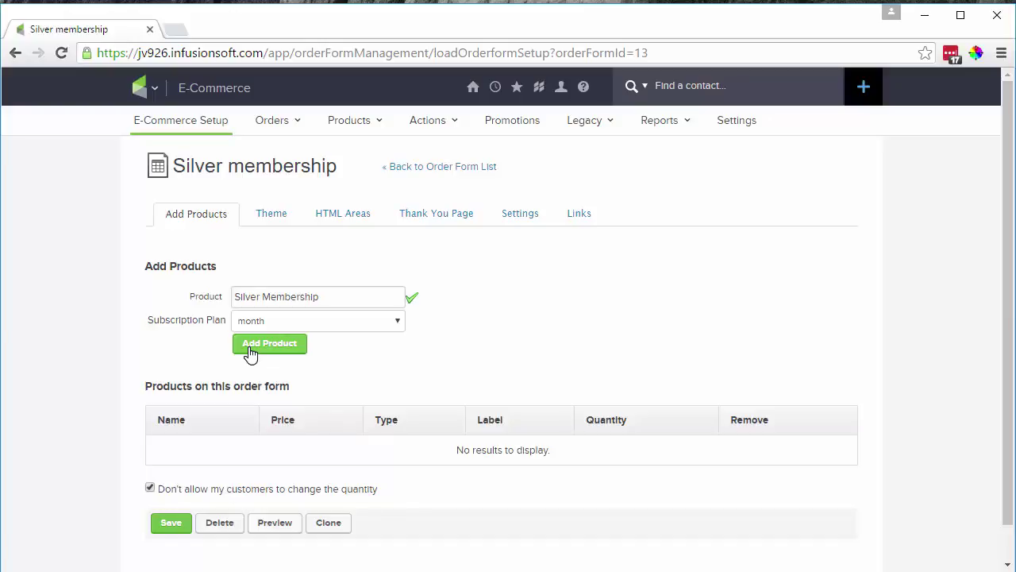
{"action": "left_click", "coordinate": [250, 354]}
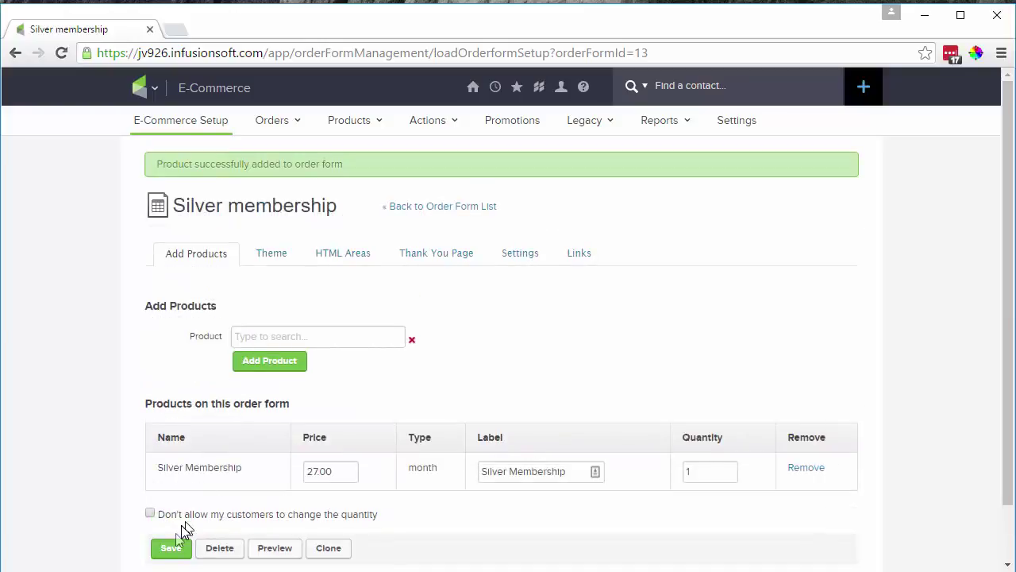
{"action": "left_click", "coordinate": [148, 515]}
{"action": "left_click", "coordinate": [168, 548]}
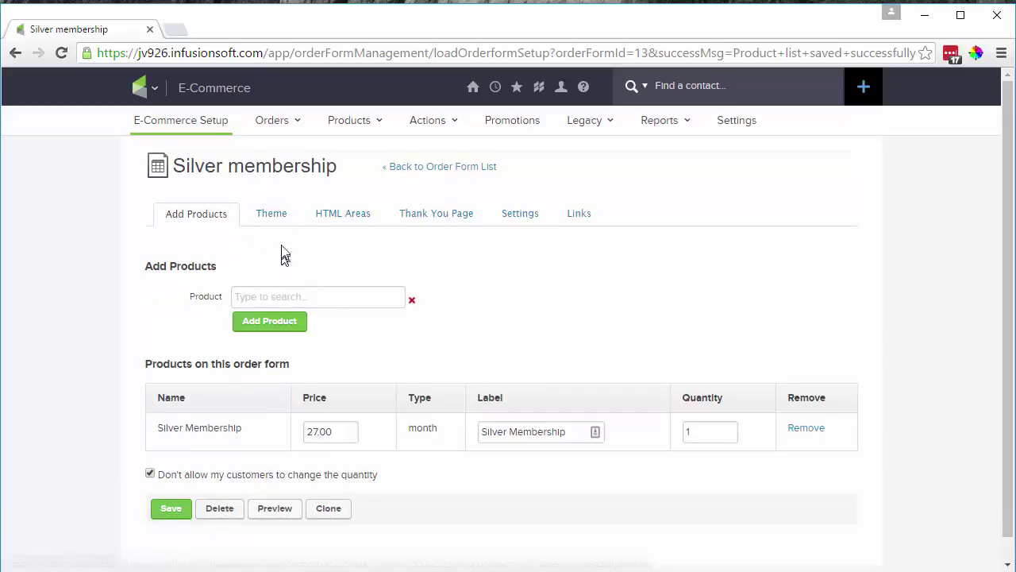
Step: Review the order form's available themes and its HTML areas for custom header, product information and custom footer
{"action": "left_click", "coordinate": [282, 226]}
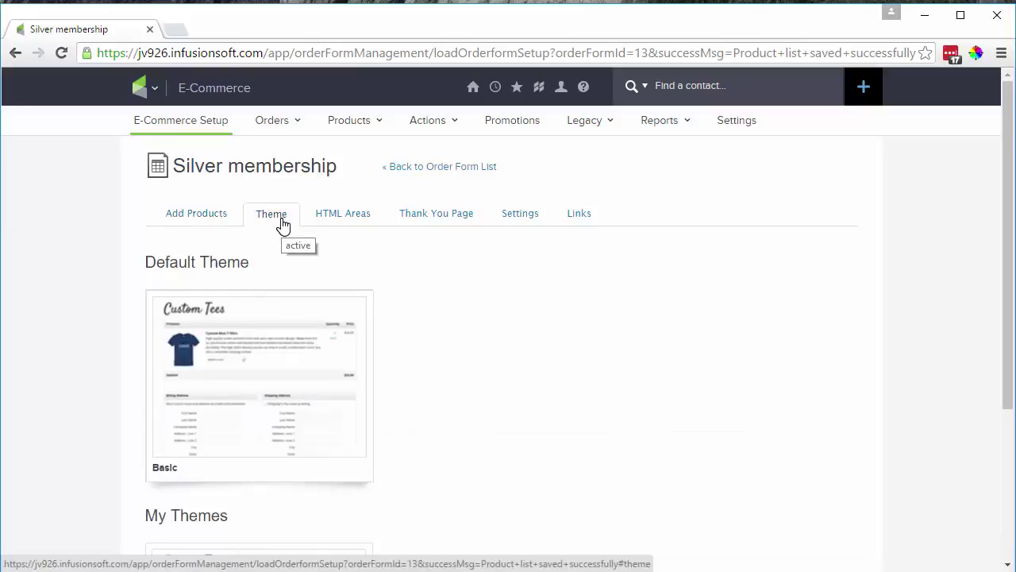
{"action": "scroll", "coordinate": [280, 228], "scroll_direction": "down", "scroll_amount": 3}
{"action": "scroll", "coordinate": [282, 229], "scroll_direction": "up", "scroll_amount": 3}
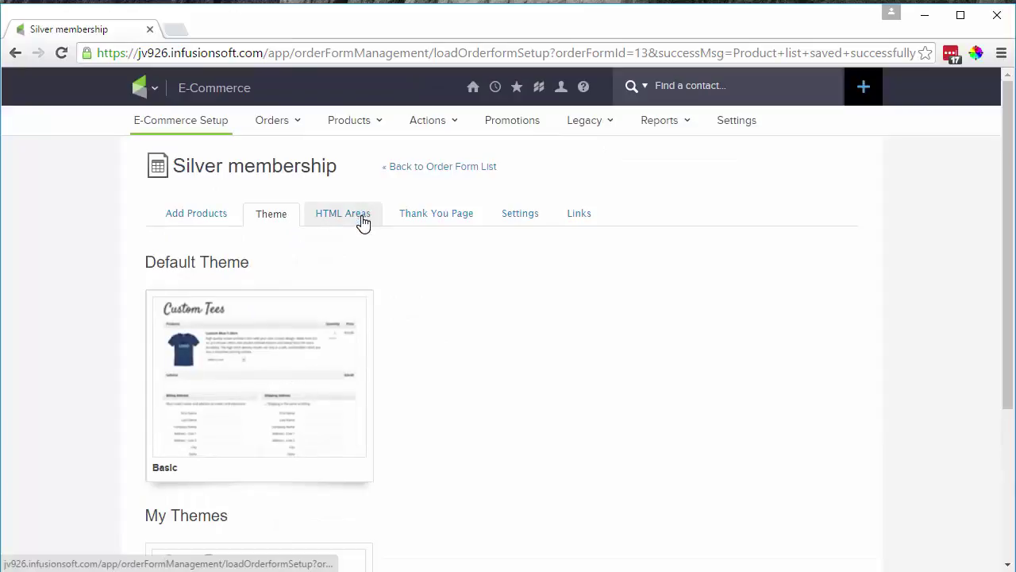
{"action": "left_click", "coordinate": [337, 228]}
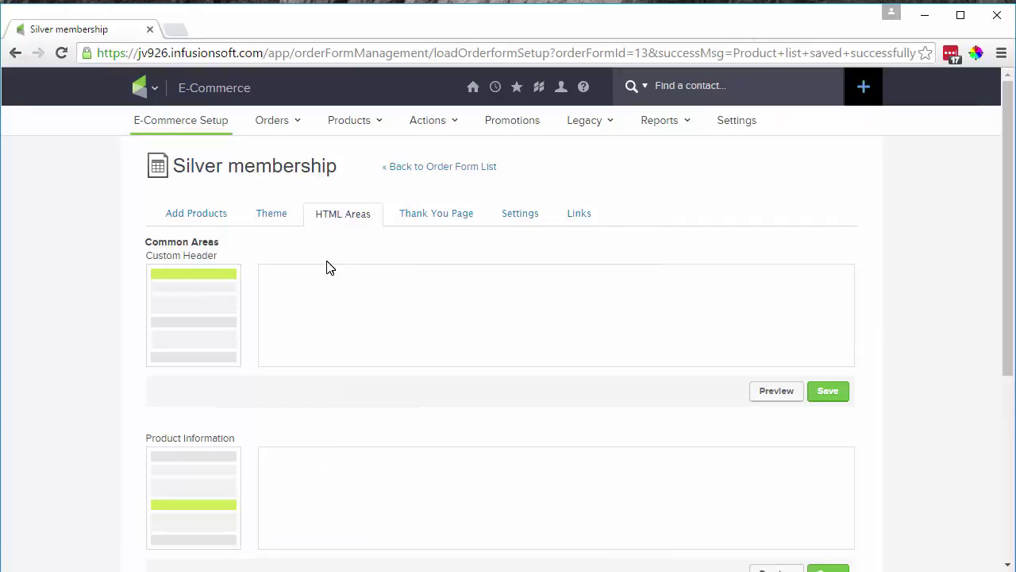
{"action": "scroll", "coordinate": [329, 268], "scroll_direction": "down", "scroll_amount": 3}
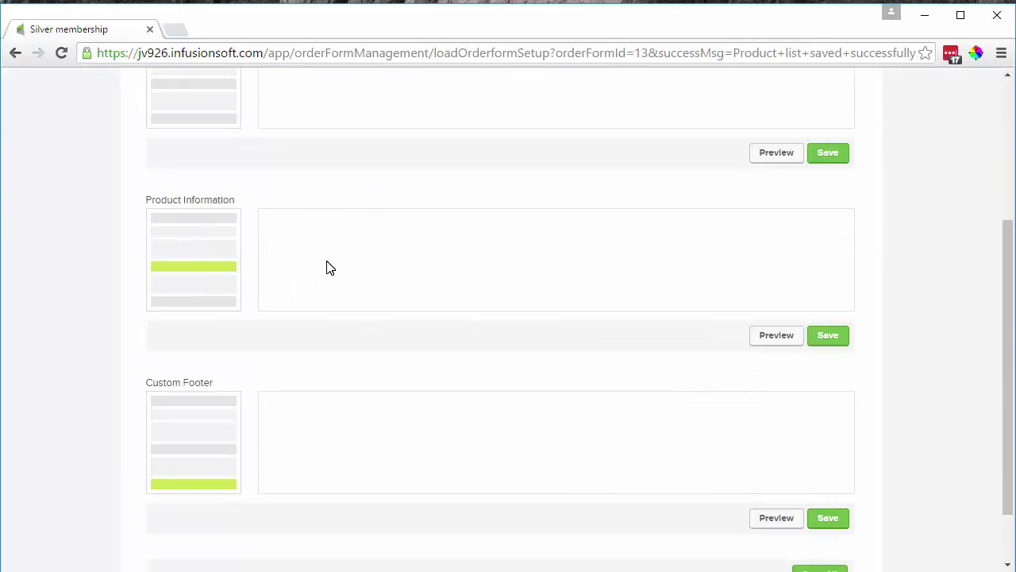
{"action": "scroll", "coordinate": [330, 267], "scroll_direction": "down", "scroll_amount": 2}
{"action": "scroll", "coordinate": [330, 268], "scroll_direction": "up", "scroll_amount": 5}
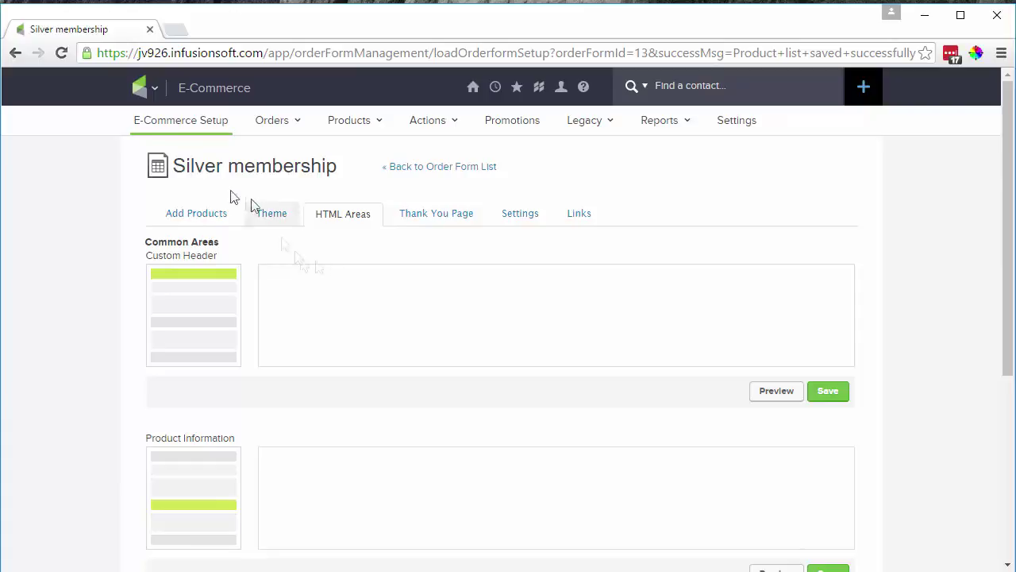
Step: Look up the Silver Member tag in the CRM tag settings and select its ID
{"action": "left_click", "coordinate": [153, 90]}
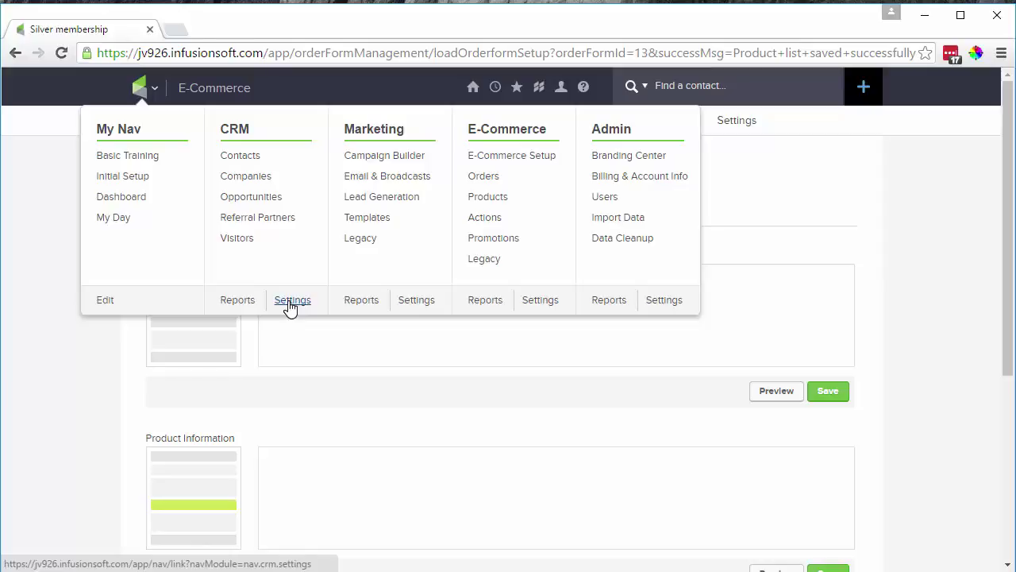
{"action": "left_click", "coordinate": [290, 305]}
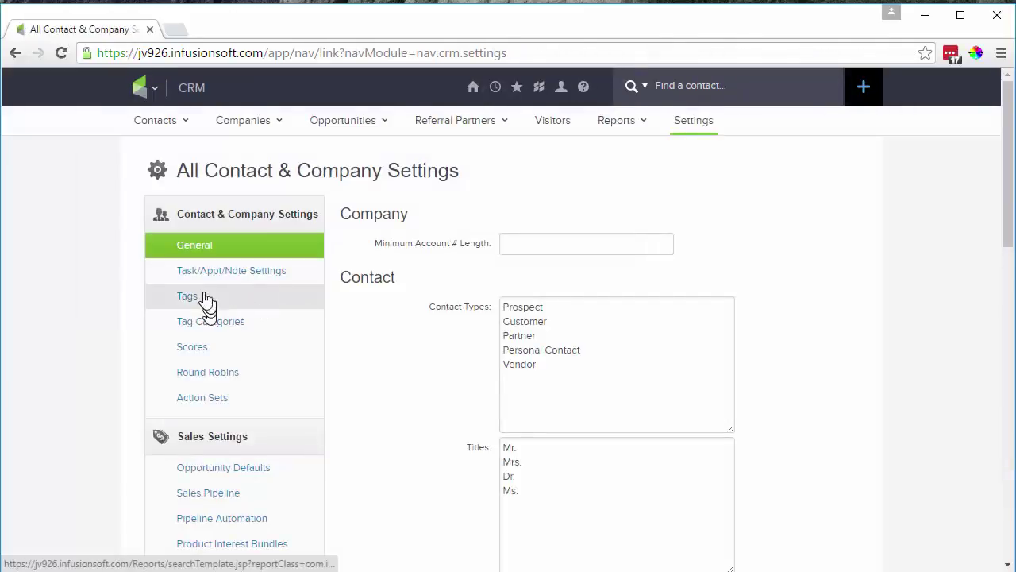
{"action": "left_click", "coordinate": [188, 297]}
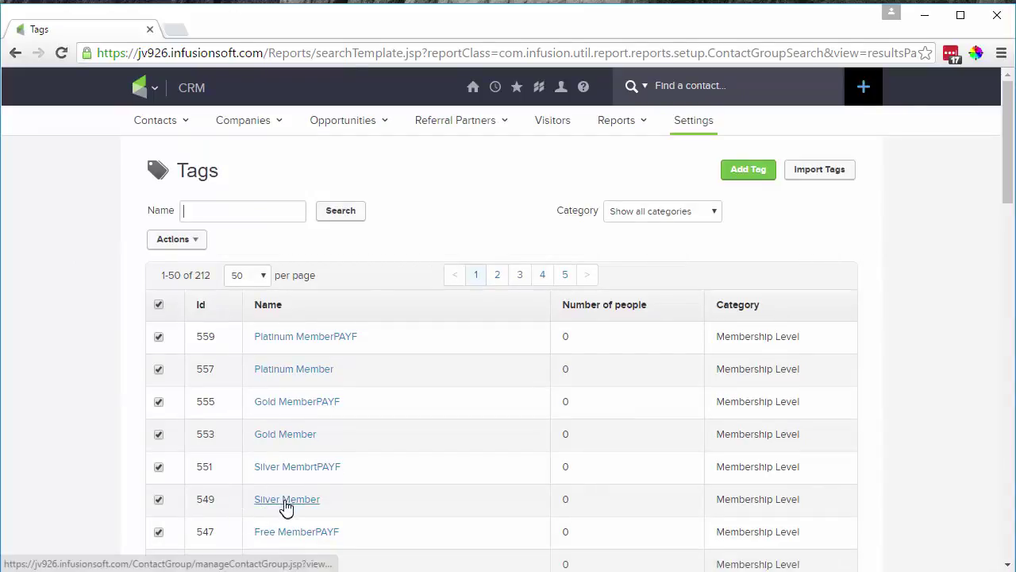
{"action": "double_click", "coordinate": [205, 498]}
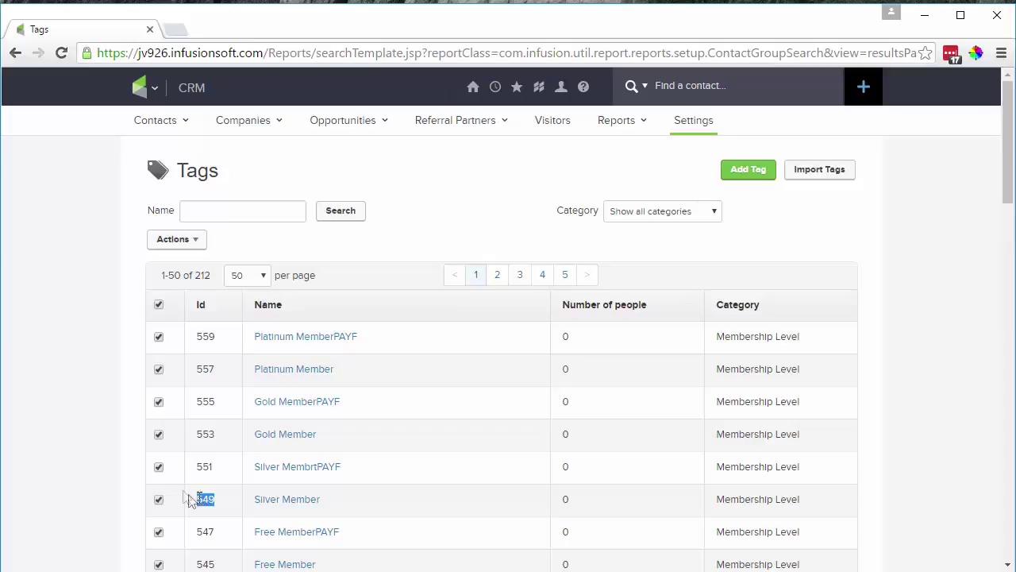
Step: Find the API section in the Admin application settings and select the encrypted key
{"action": "left_click", "coordinate": [158, 92]}
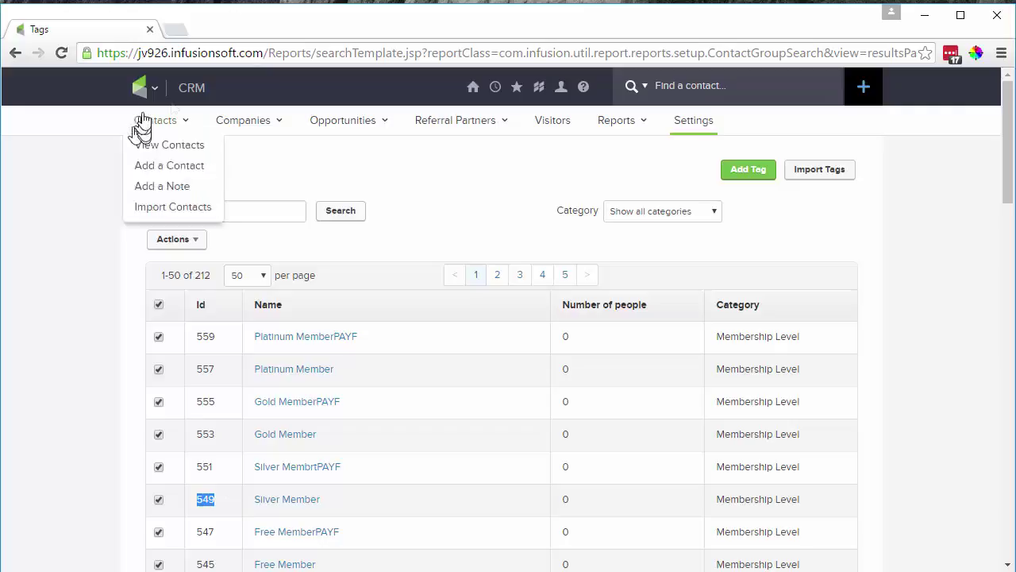
{"action": "mouse_move", "coordinate": [157, 89]}
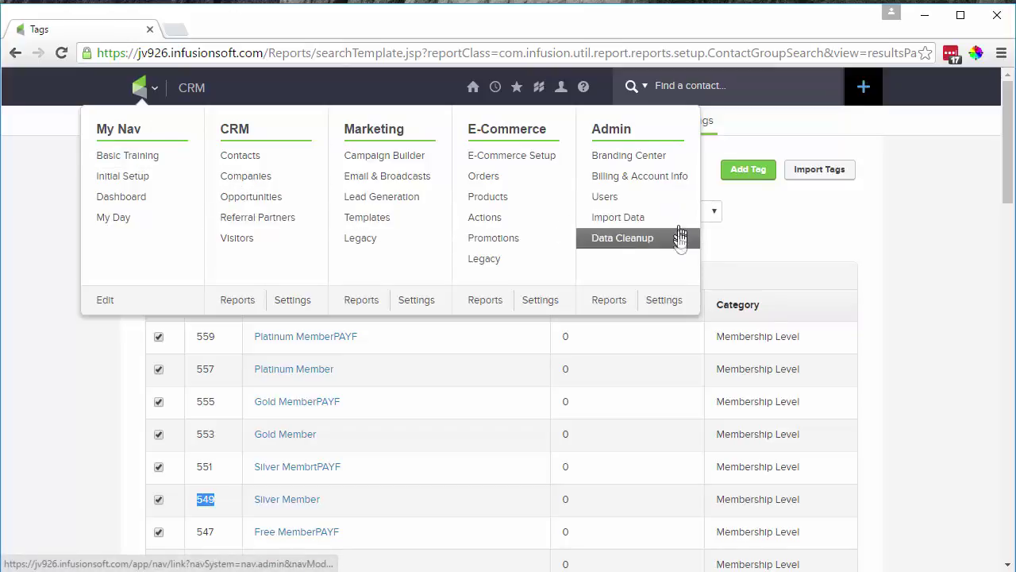
{"action": "left_click", "coordinate": [664, 301]}
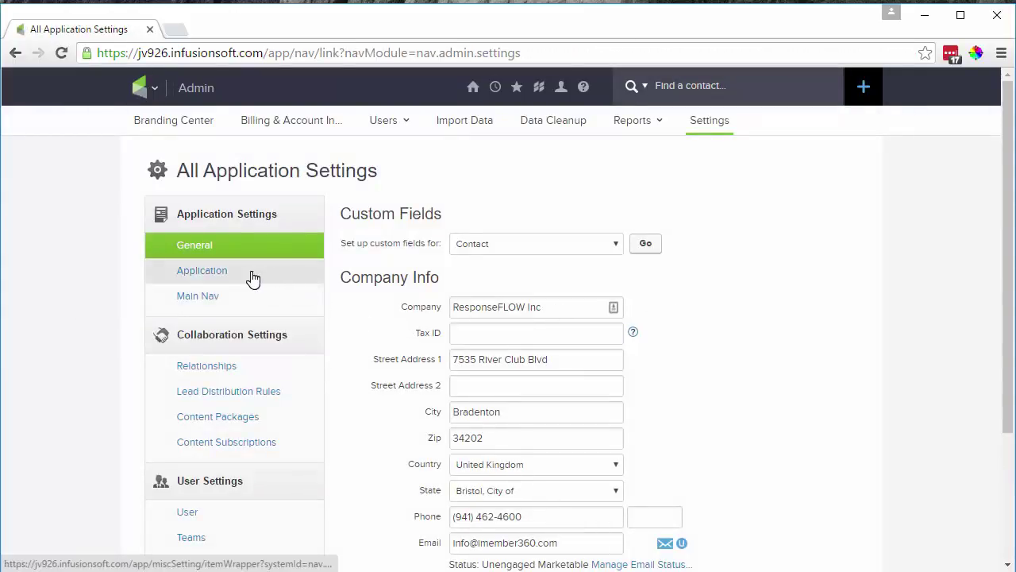
{"action": "left_click", "coordinate": [253, 277]}
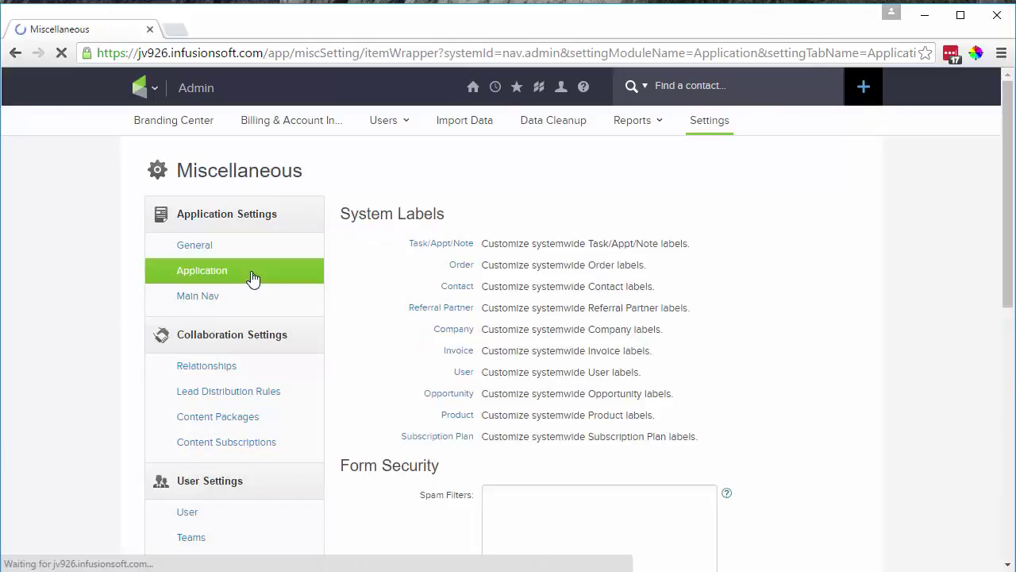
{"action": "scroll", "coordinate": [253, 278], "scroll_direction": "down", "scroll_amount": 10}
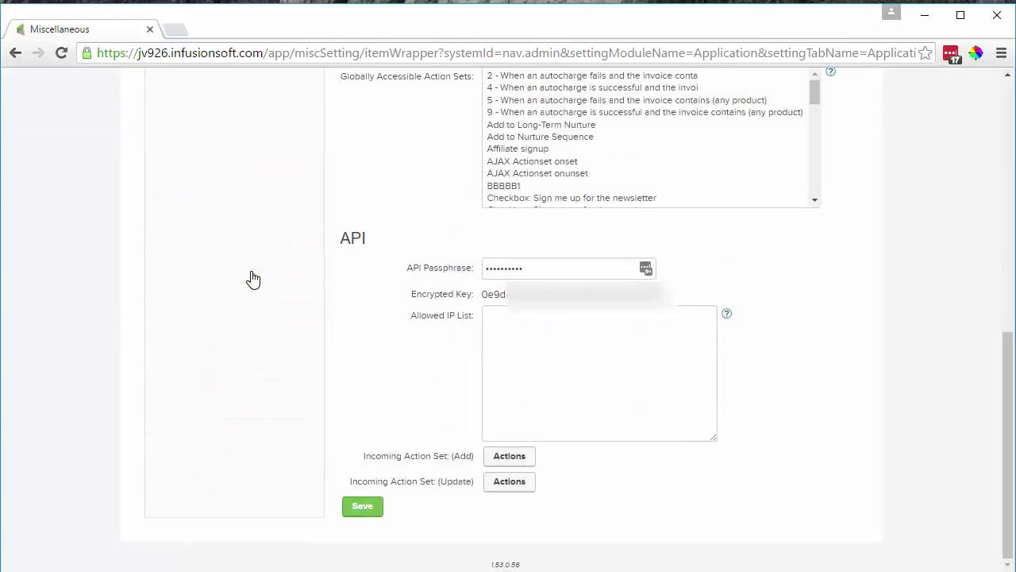
{"action": "double_click", "coordinate": [497, 293]}
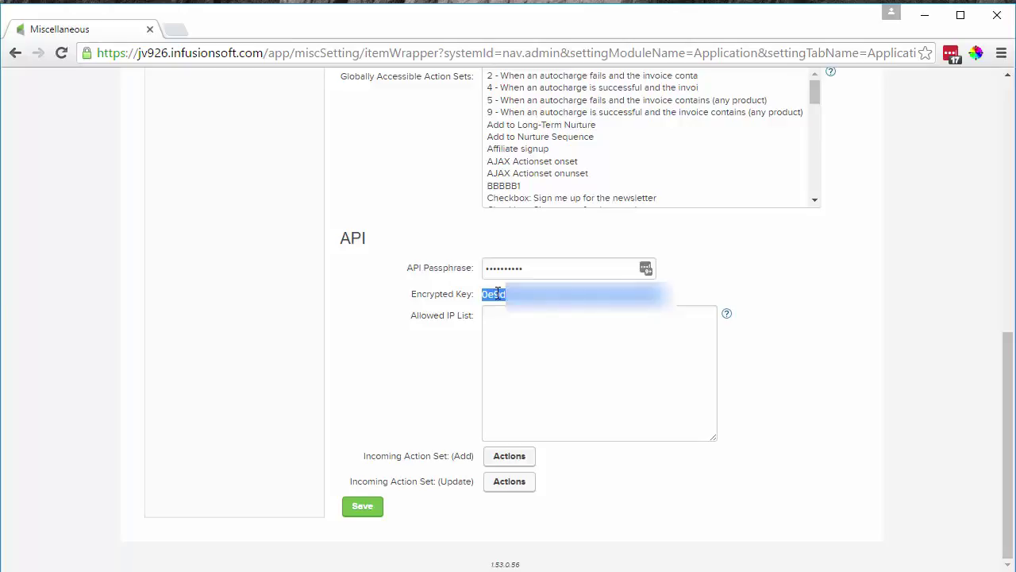
Step: Reopen the Silver membership order form from the E-Commerce order forms list
{"action": "scroll", "coordinate": [322, 278], "scroll_direction": "up", "scroll_amount": 6}
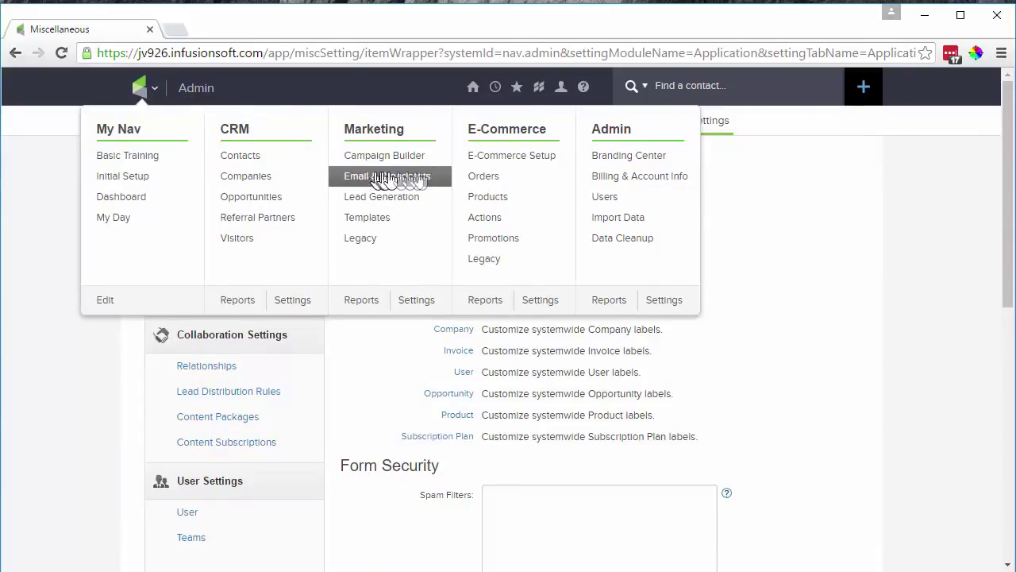
{"action": "left_click", "coordinate": [486, 158]}
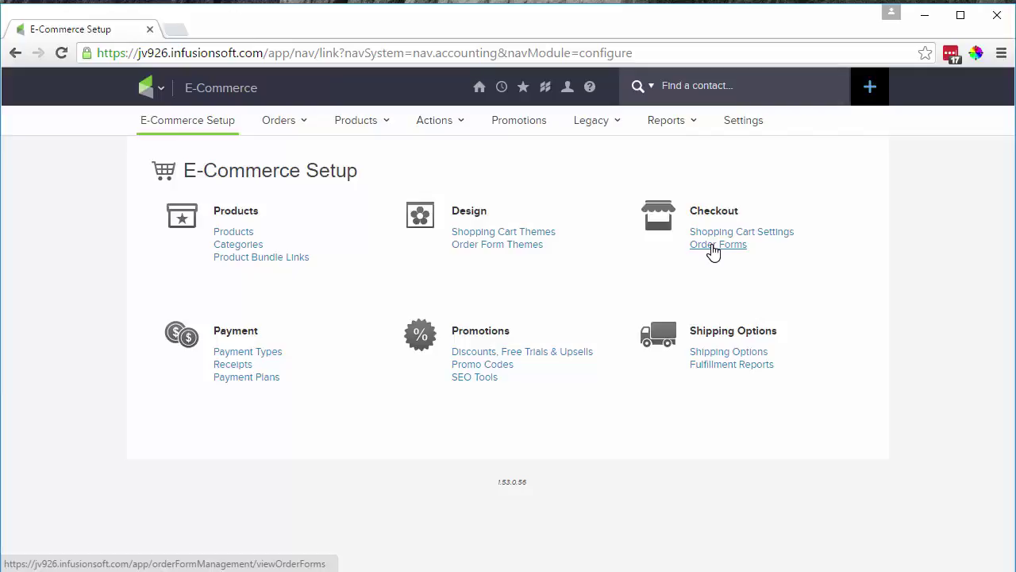
{"action": "left_click", "coordinate": [714, 246]}
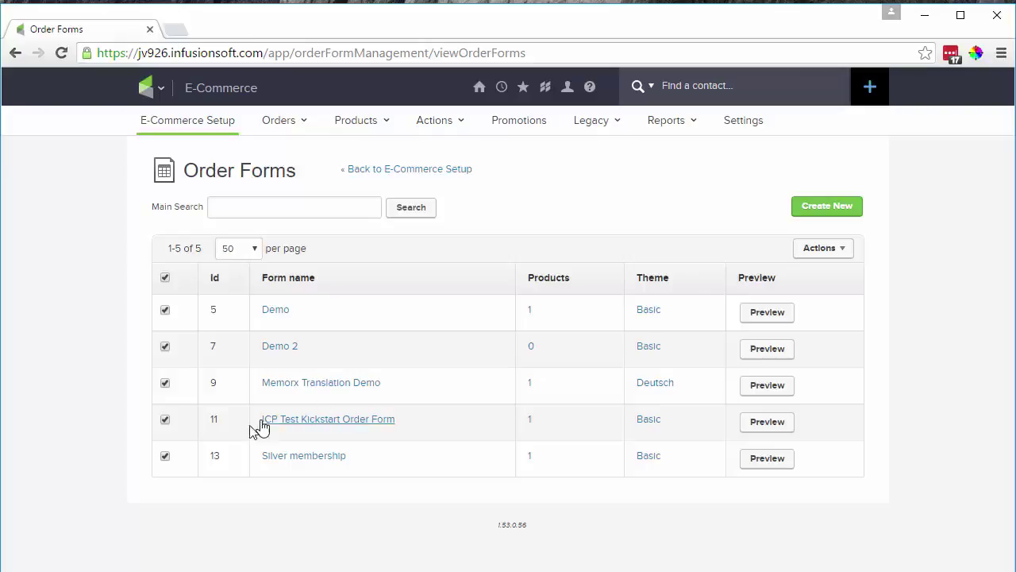
{"action": "left_click", "coordinate": [290, 465]}
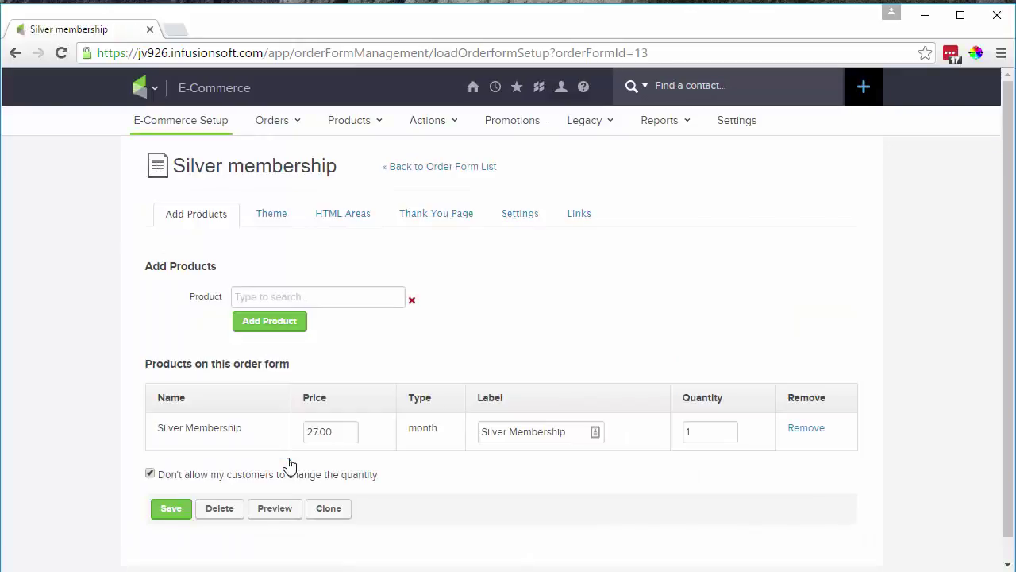
Step: Set the Silver membership order form's thank you page to display a web address
{"action": "left_click", "coordinate": [430, 222]}
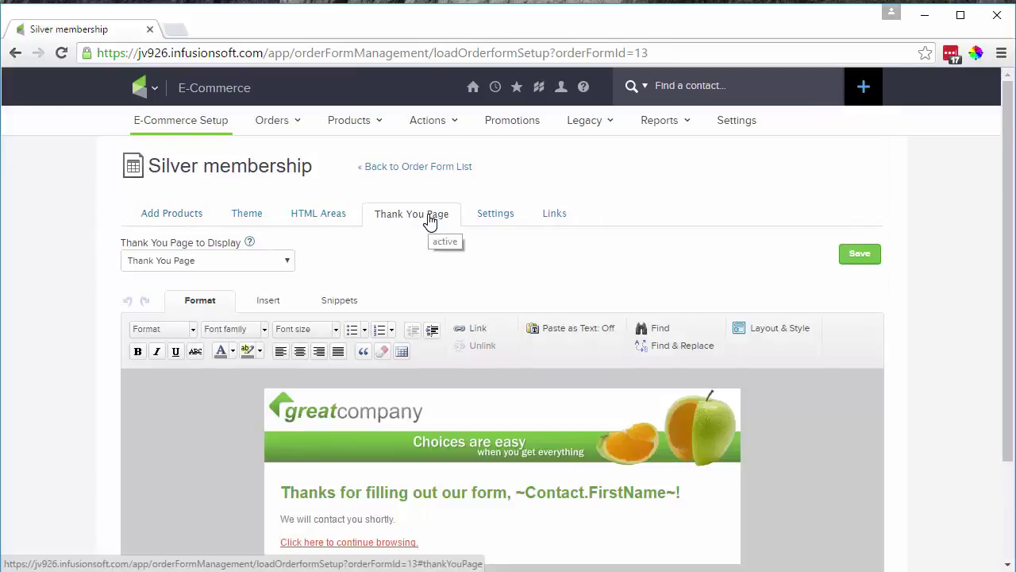
{"action": "left_click", "coordinate": [288, 264]}
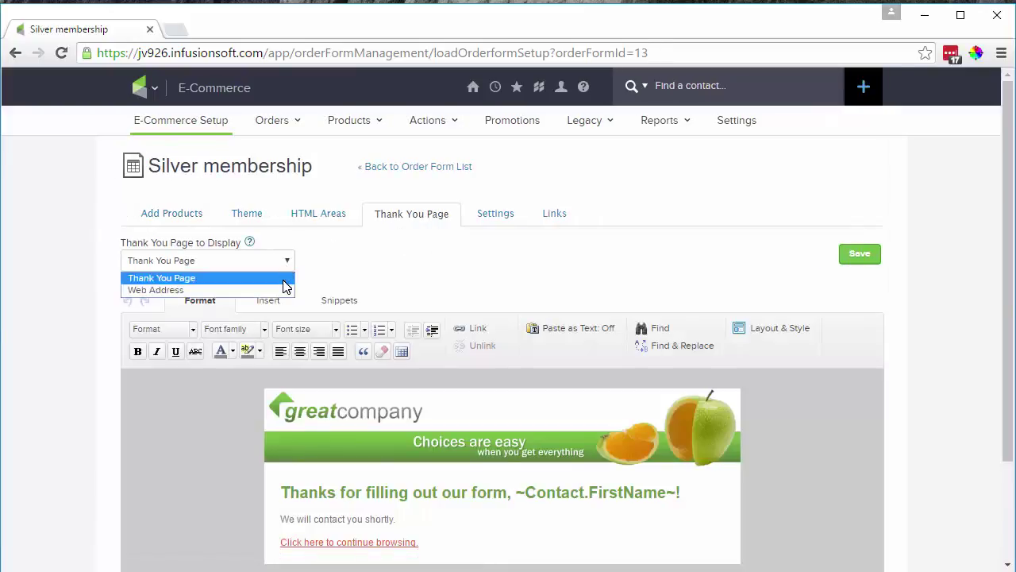
{"action": "left_click", "coordinate": [284, 300]}
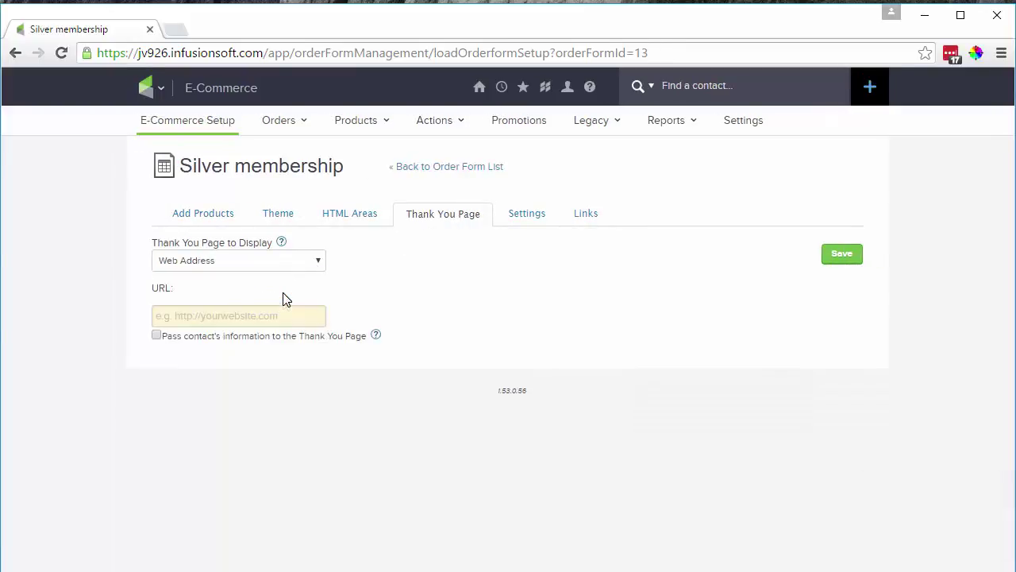
{"action": "left_click", "coordinate": [282, 316]}
Step: Switch to Notepad and examine the auto-login URL's site address, API key, tag ID and redirect page parts
{"action": "key", "text": "alt+Tab"}
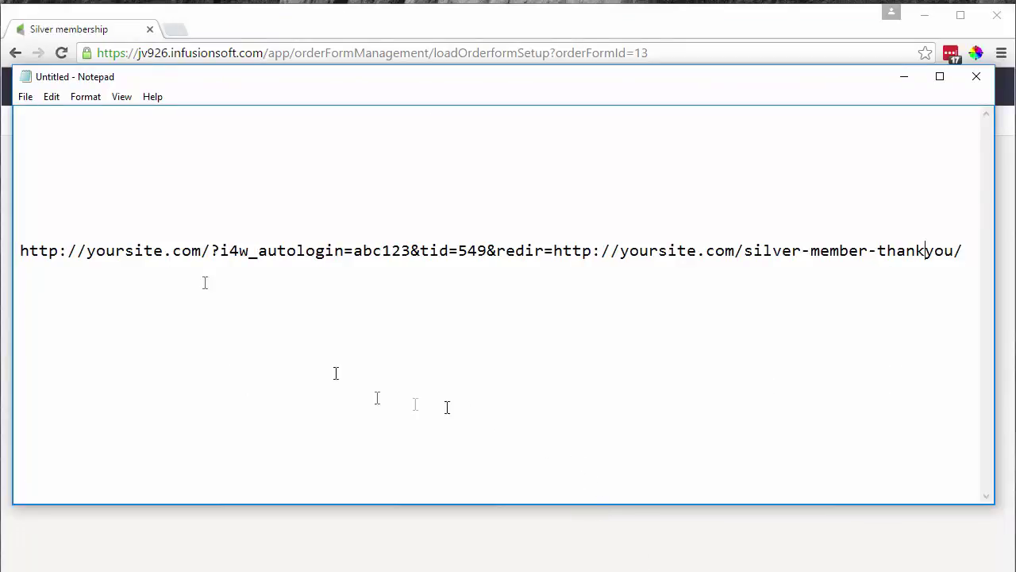
{"action": "left_click_drag", "start_coordinate": [20, 251], "coordinate": [221, 251]}
{"action": "right_click", "coordinate": [136, 251]}
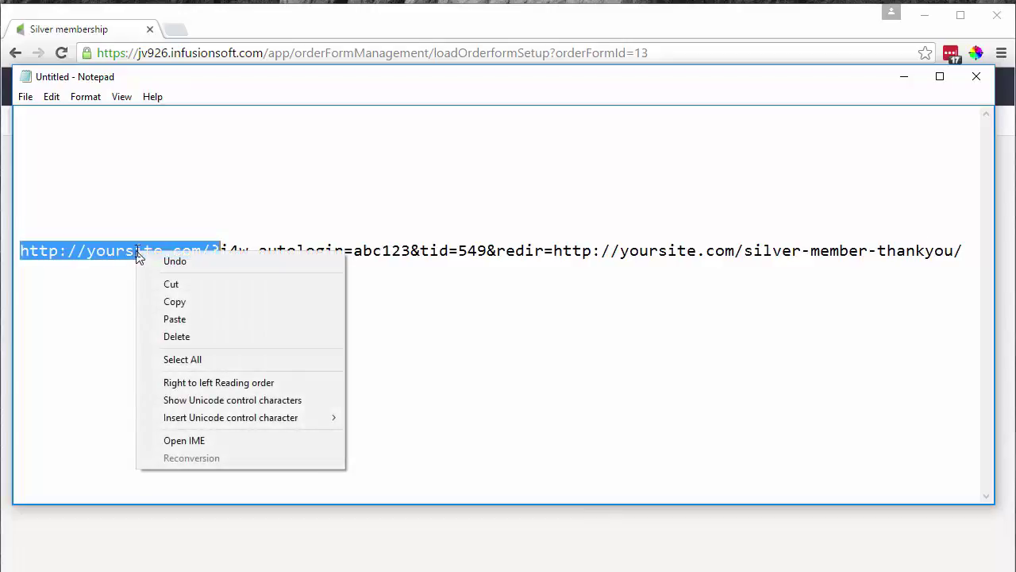
{"action": "left_click", "coordinate": [136, 372]}
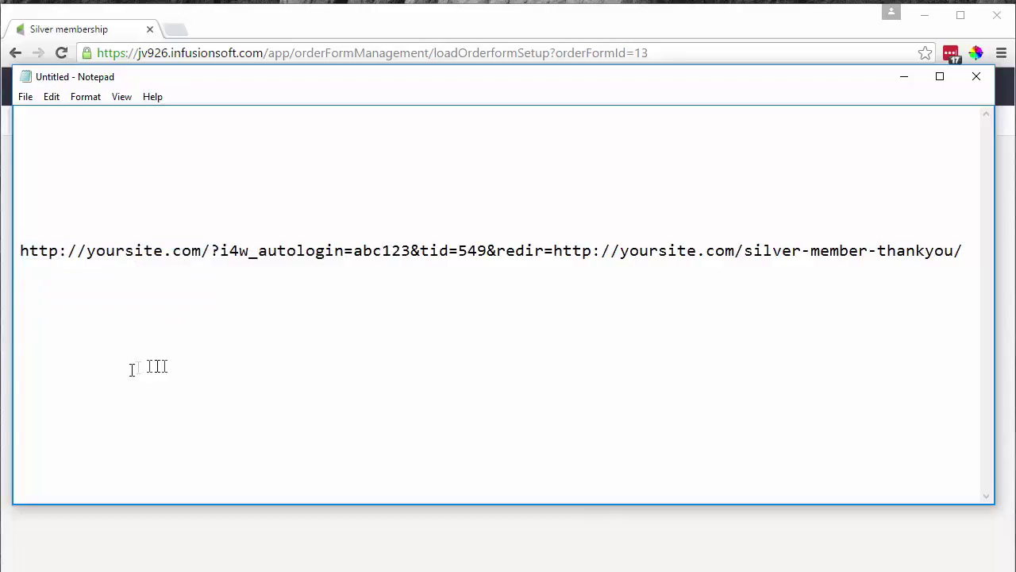
{"action": "left_click", "coordinate": [354, 251]}
{"action": "left_click_drag", "start_coordinate": [355, 250], "coordinate": [411, 251]}
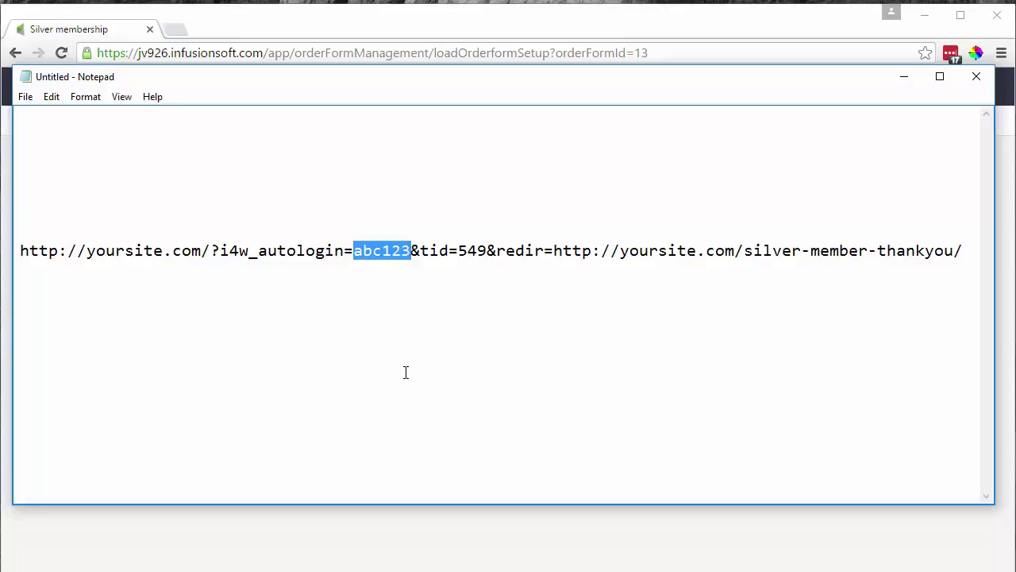
{"action": "left_click", "coordinate": [459, 251]}
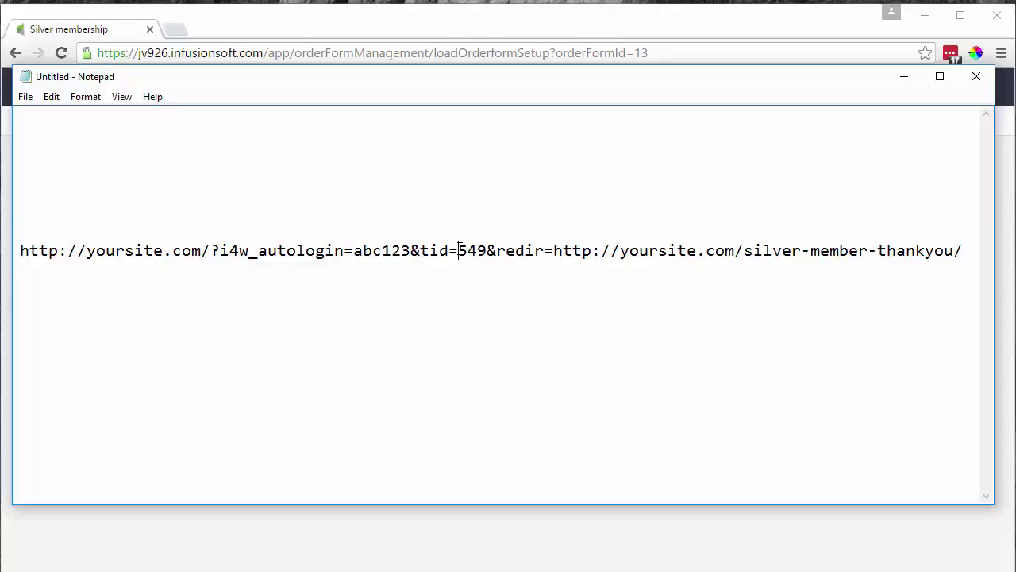
{"action": "left_click_drag", "start_coordinate": [459, 250], "coordinate": [487, 253]}
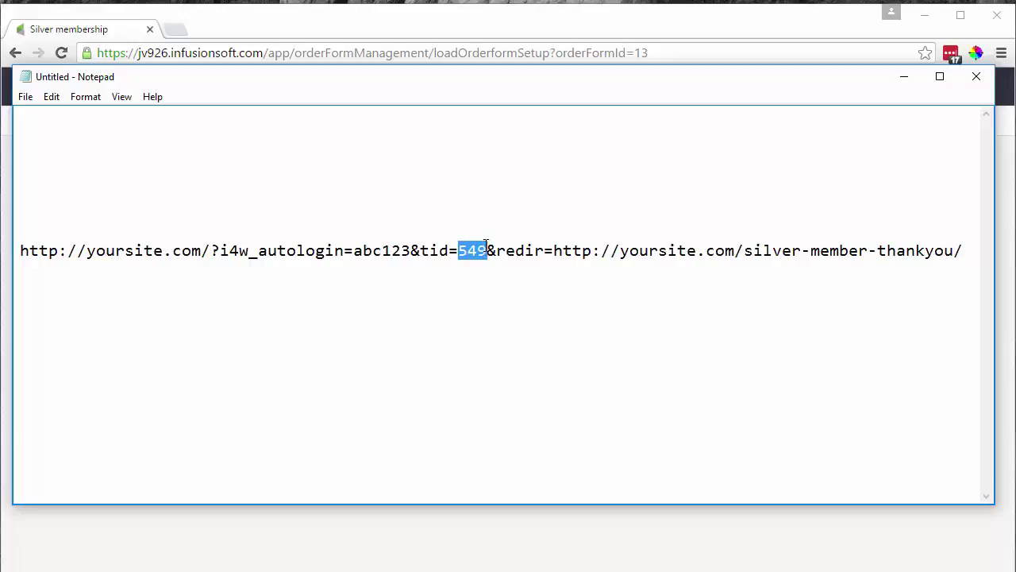
{"action": "left_click_drag", "start_coordinate": [744, 251], "coordinate": [840, 251]}
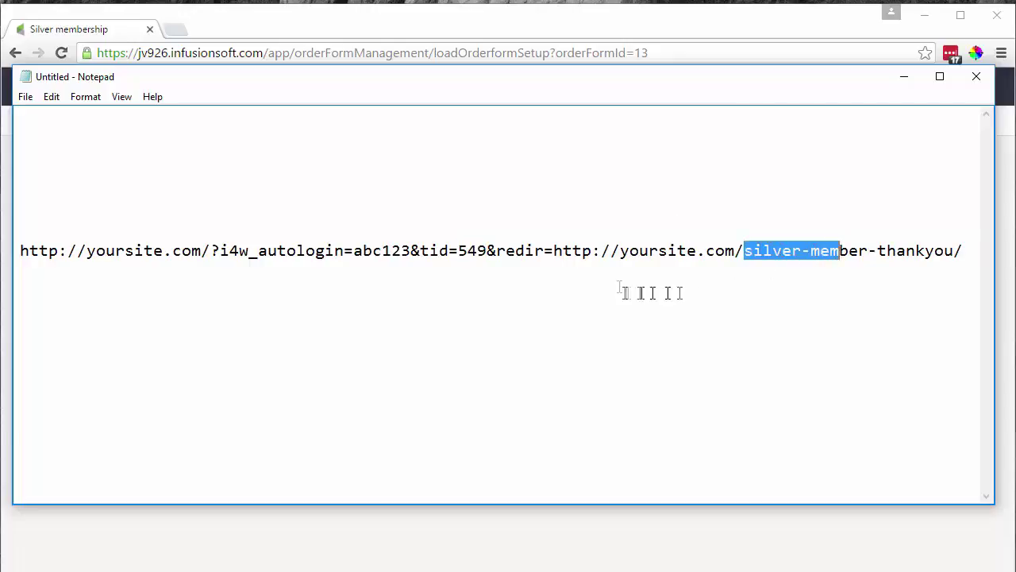
Step: Copy the full auto-login URL with its API key into the thank you page URL, enable passing the contact's information, and save
{"action": "double_click", "coordinate": [556, 251]}
{"action": "left_click_drag", "start_coordinate": [557, 252], "coordinate": [20, 268]}
{"action": "left_click", "coordinate": [962, 254]}
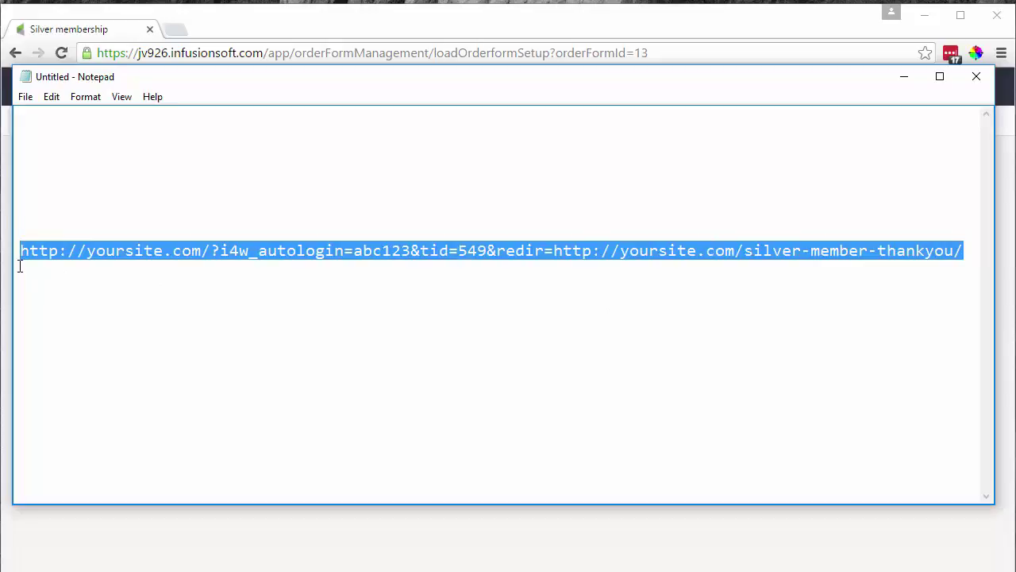
{"action": "left_click", "coordinate": [302, 19]}
{"action": "left_click", "coordinate": [158, 335]}
{"action": "left_click", "coordinate": [174, 315]}
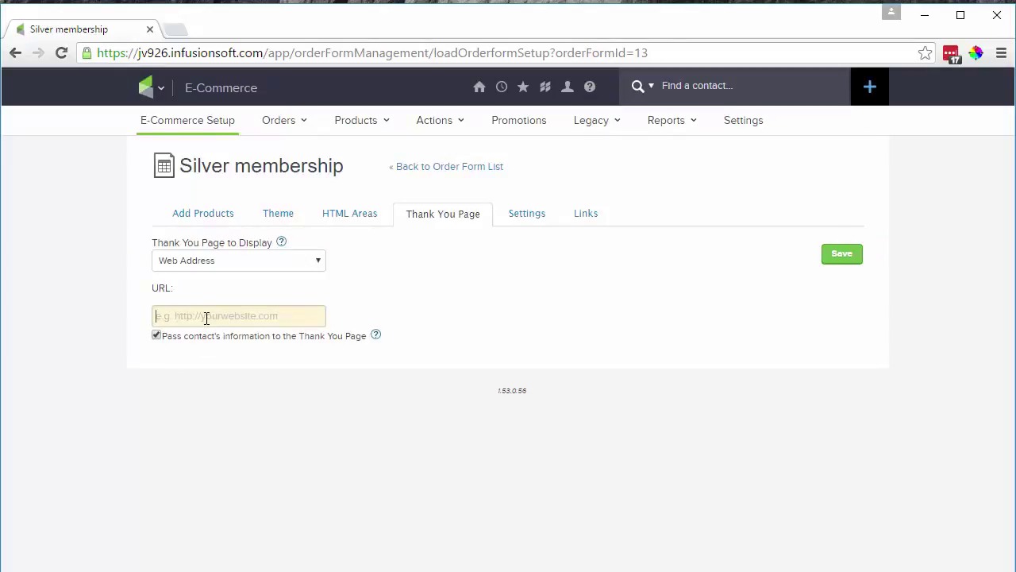
{"action": "key", "text": "ctrl+v"}
{"action": "left_click", "coordinate": [841, 254]}
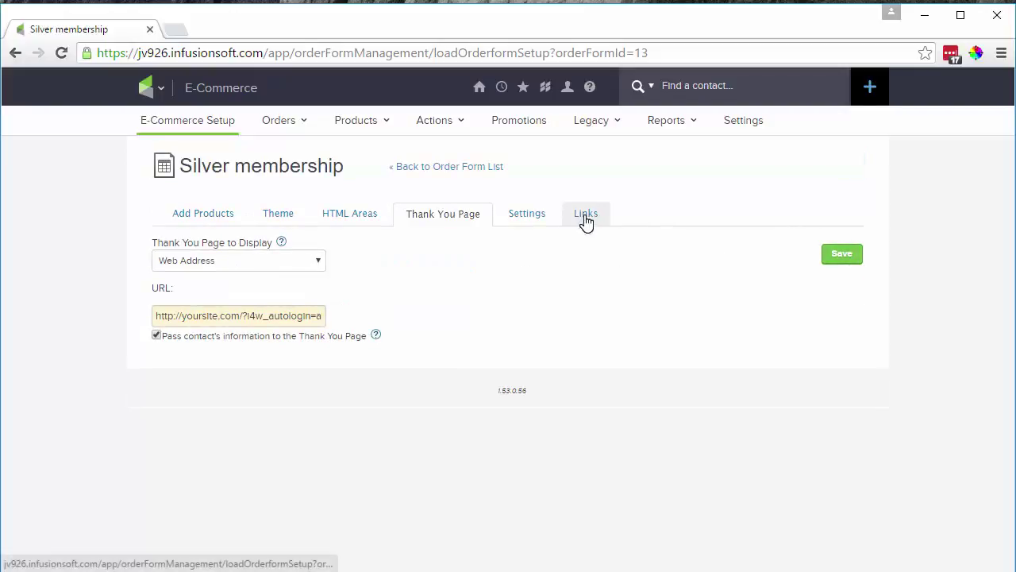
Step: Copy the order form's custom URL, view the form in a separate browser tab, and close that tab
{"action": "left_click", "coordinate": [585, 216]}
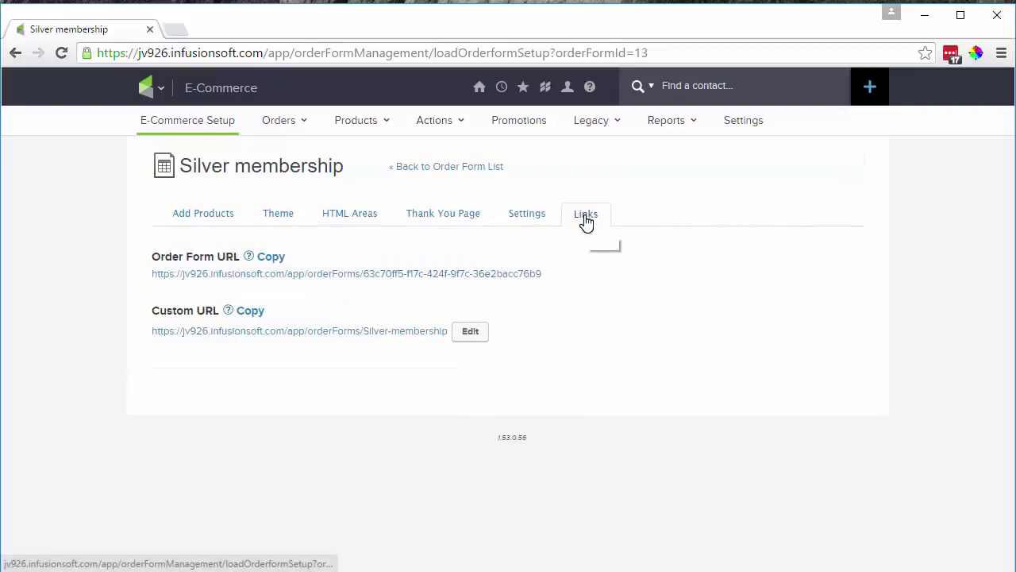
{"action": "left_click", "coordinate": [245, 315]}
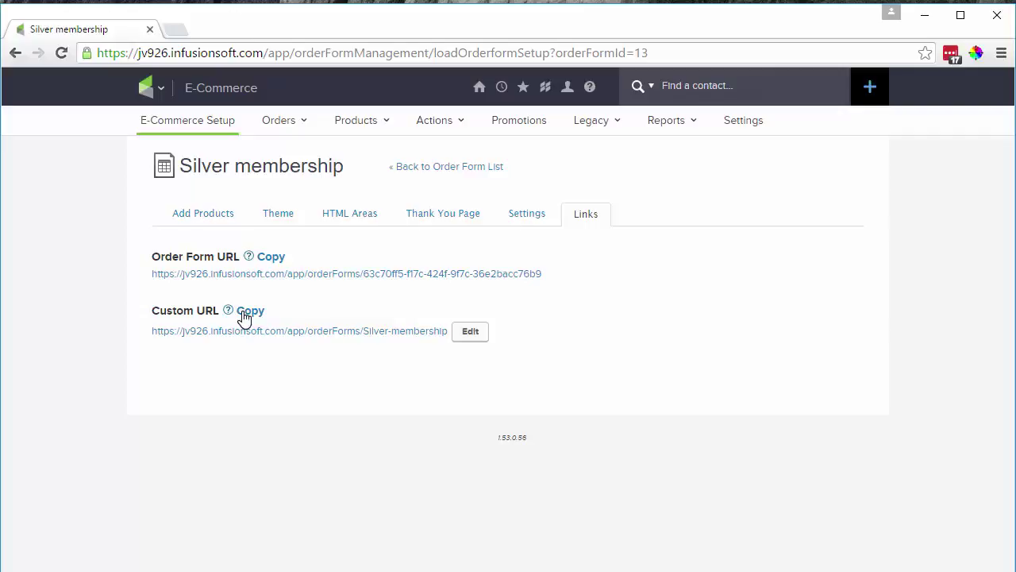
{"action": "left_click", "coordinate": [177, 33]}
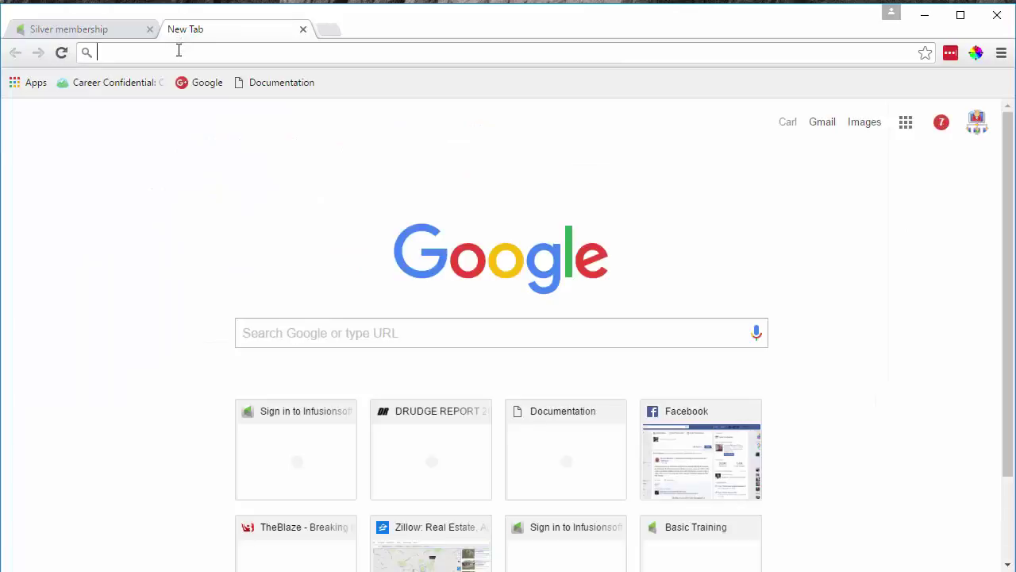
{"action": "key", "text": "ctrl+v"}
{"action": "key", "text": "Return"}
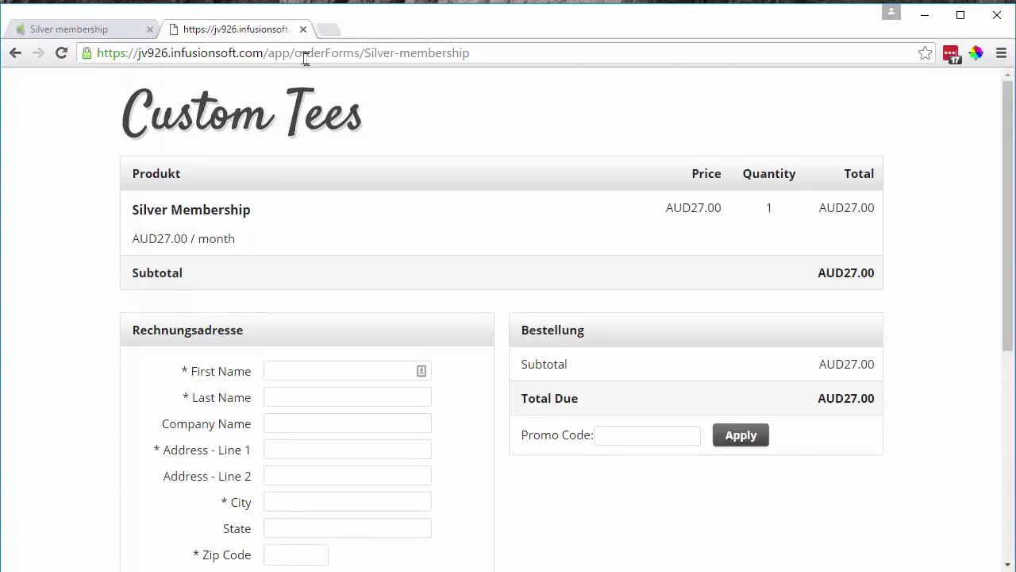
{"action": "left_click", "coordinate": [302, 30]}
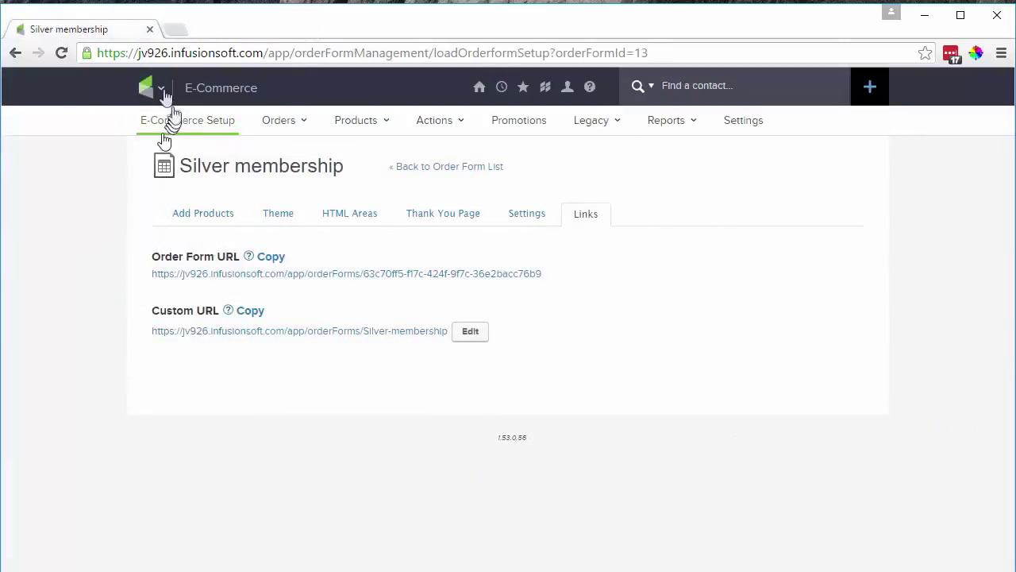
Step: Open the Campaign Builder's list of campaigns in the Marketing section
{"action": "mouse_move", "coordinate": [482, 89]}
{"action": "left_click", "coordinate": [482, 89]}
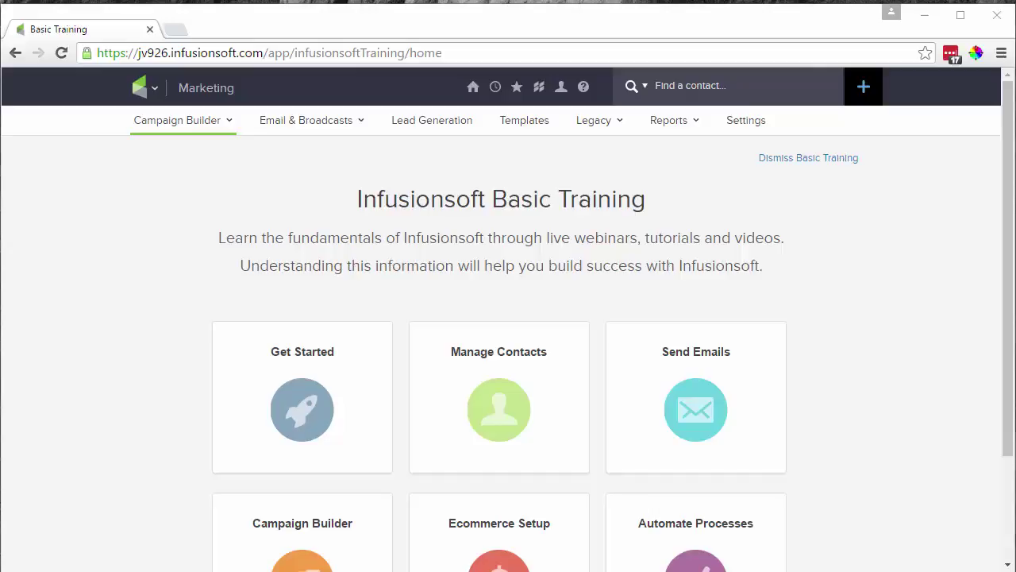
{"action": "left_click", "coordinate": [143, 89]}
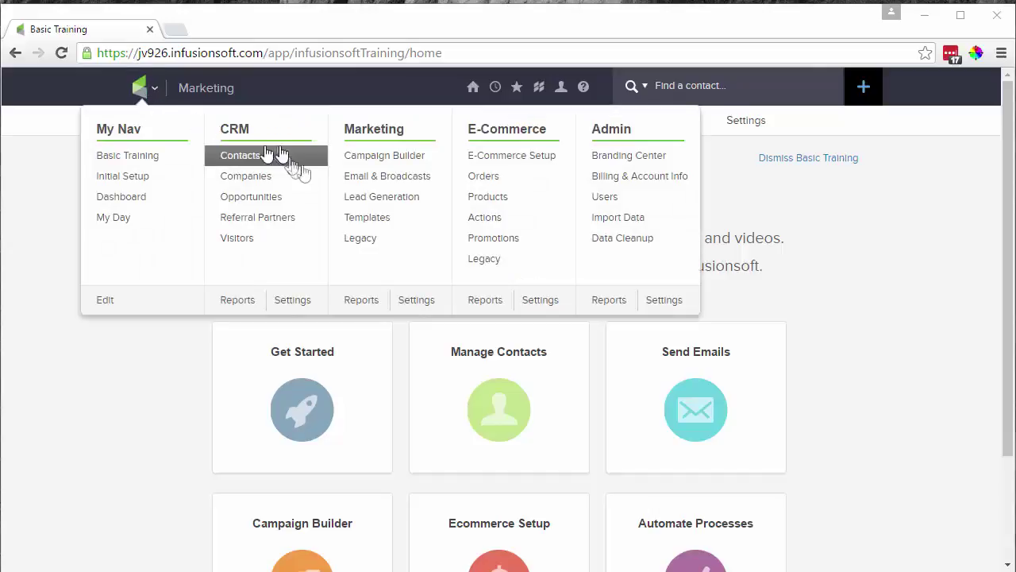
{"action": "left_click", "coordinate": [341, 165]}
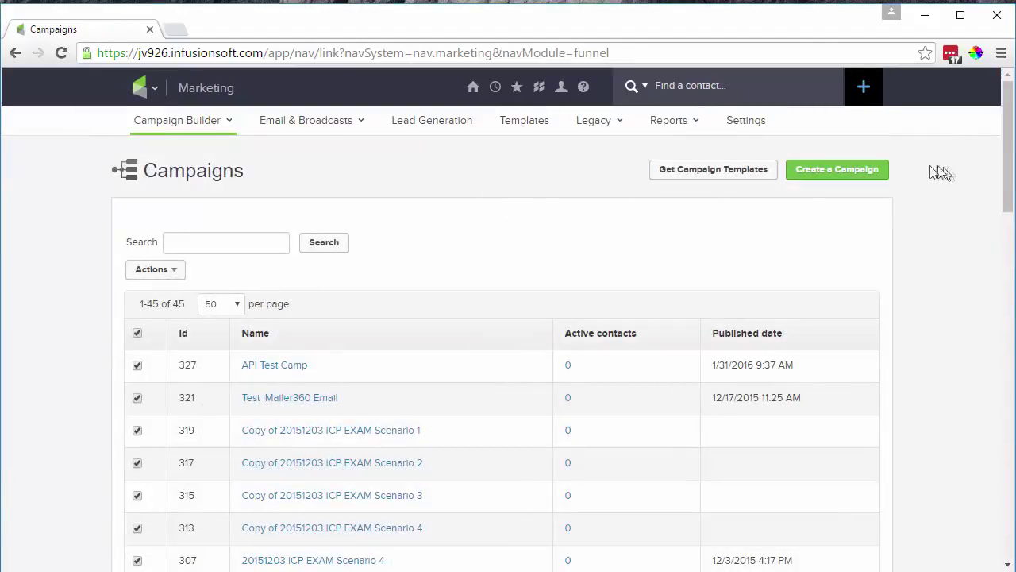
Step: Create a campaign named "Sliver Member Followup"
{"action": "left_click", "coordinate": [855, 175]}
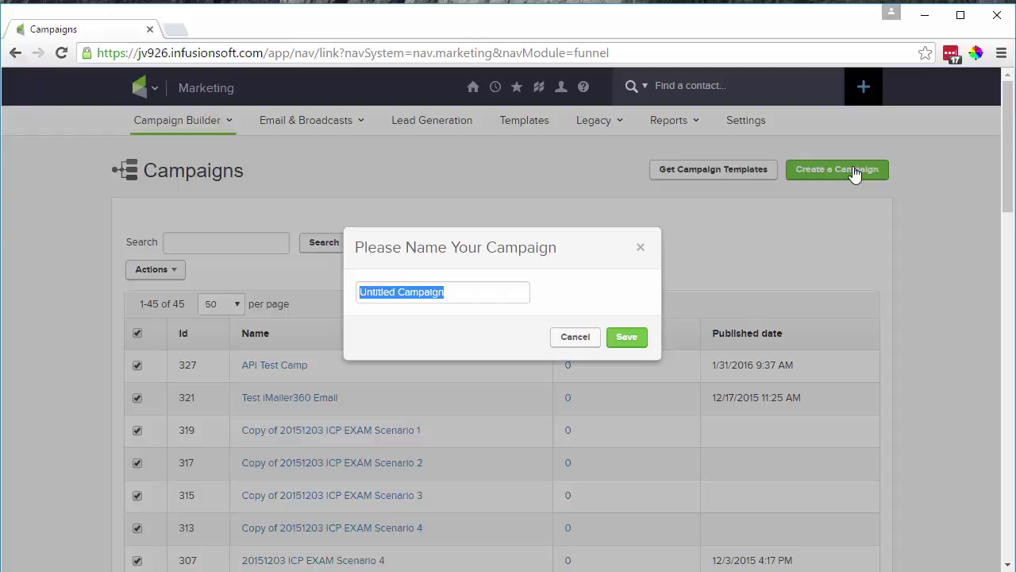
{"action": "type", "text": "sILV"}
{"action": "key", "text": "BackSpace"}
{"action": "key", "text": "BackSpace"}
{"action": "key", "text": "BackSpace"}
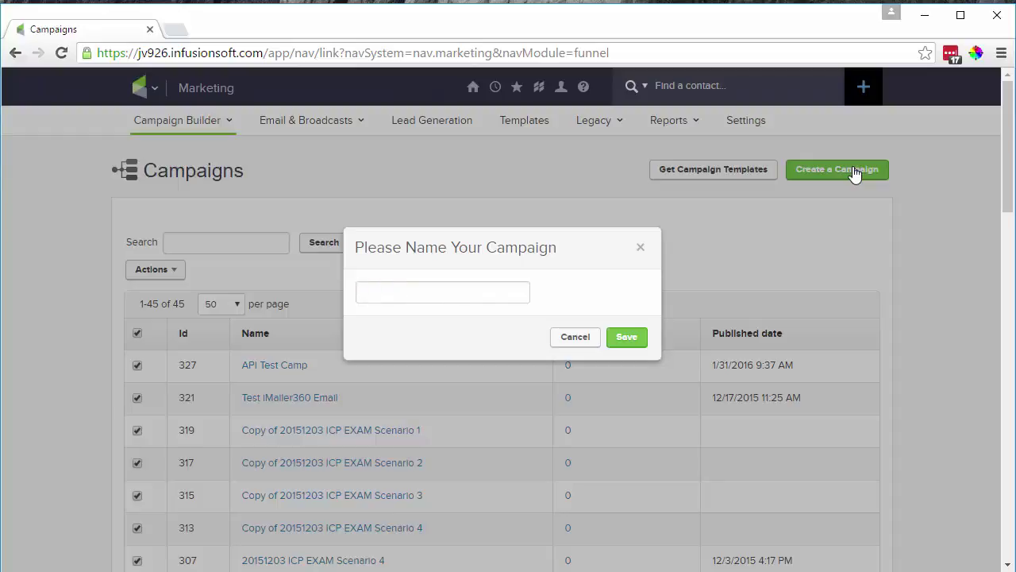
{"action": "type", "text": "Member Foll9o"}
{"action": "key", "text": "BackSpace"}
{"action": "type", "text": "owup"}
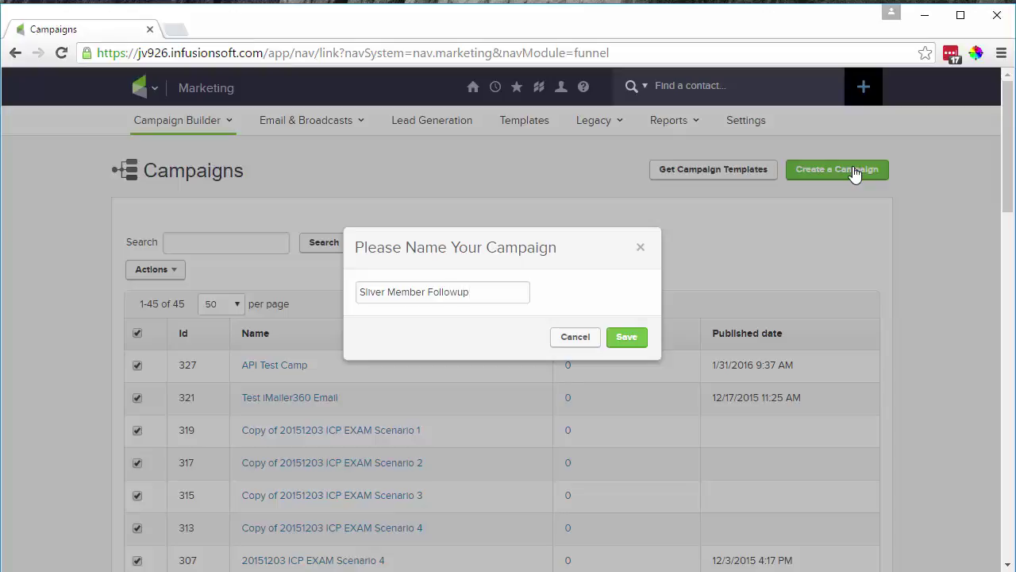
{"action": "left_click", "coordinate": [626, 338]}
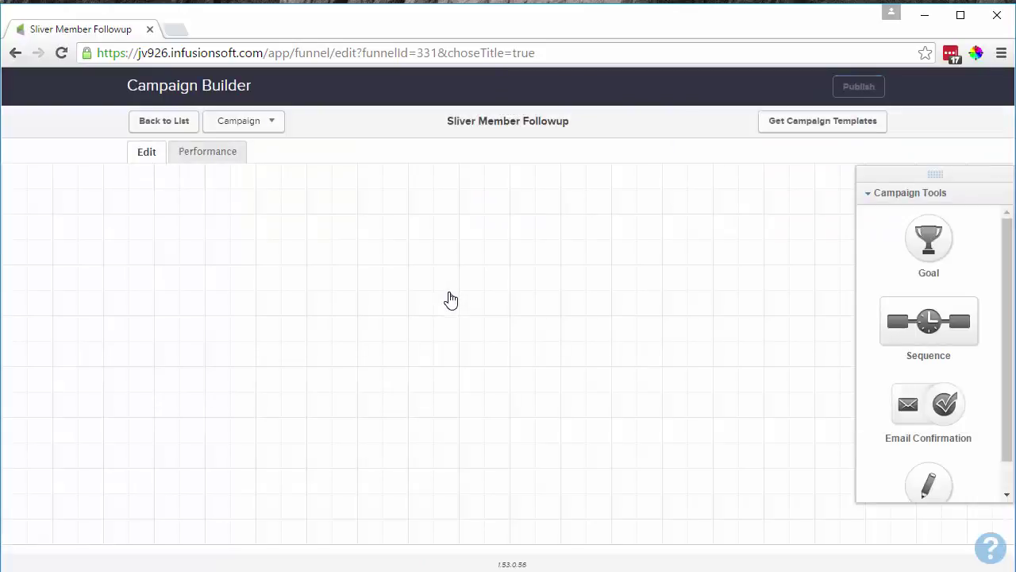
Step: Add a goal named "Purchase Sliver" to the campaign canvas, achieved when a contact purchases a product
{"action": "left_click_drag", "start_coordinate": [924, 242], "coordinate": [125, 240]}
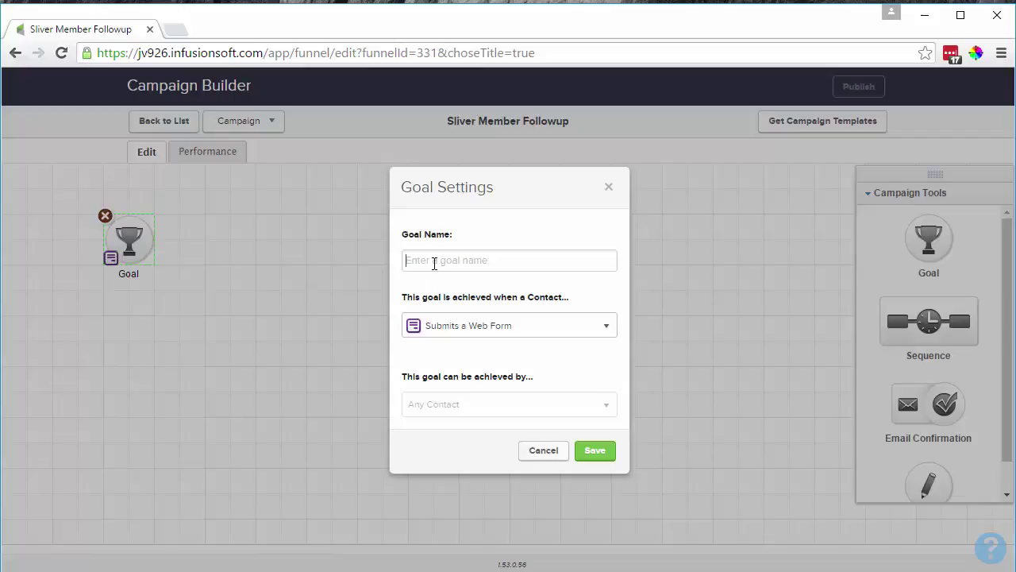
{"action": "type", "text": "Purchase Sliver"}
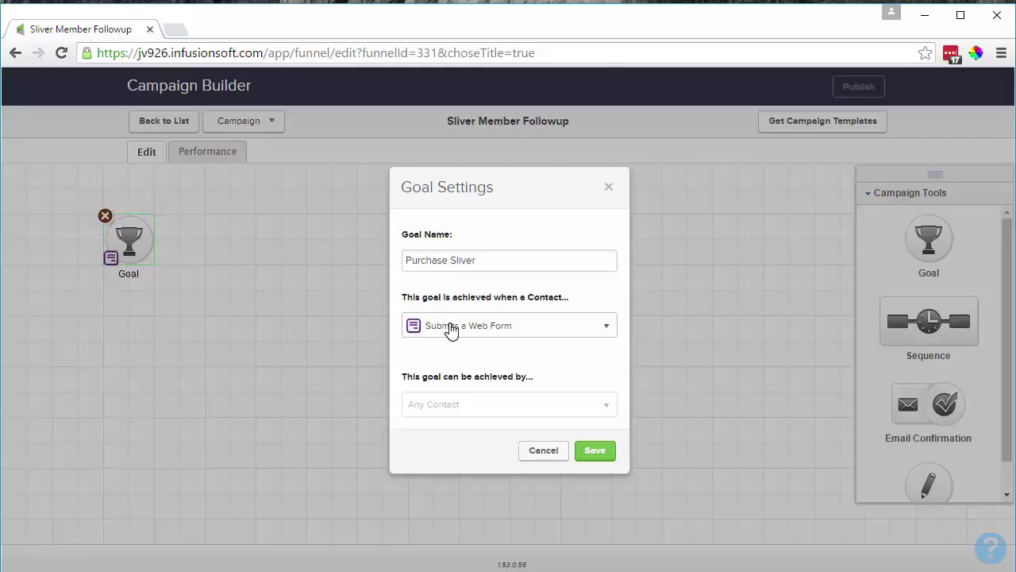
{"action": "left_click", "coordinate": [450, 330]}
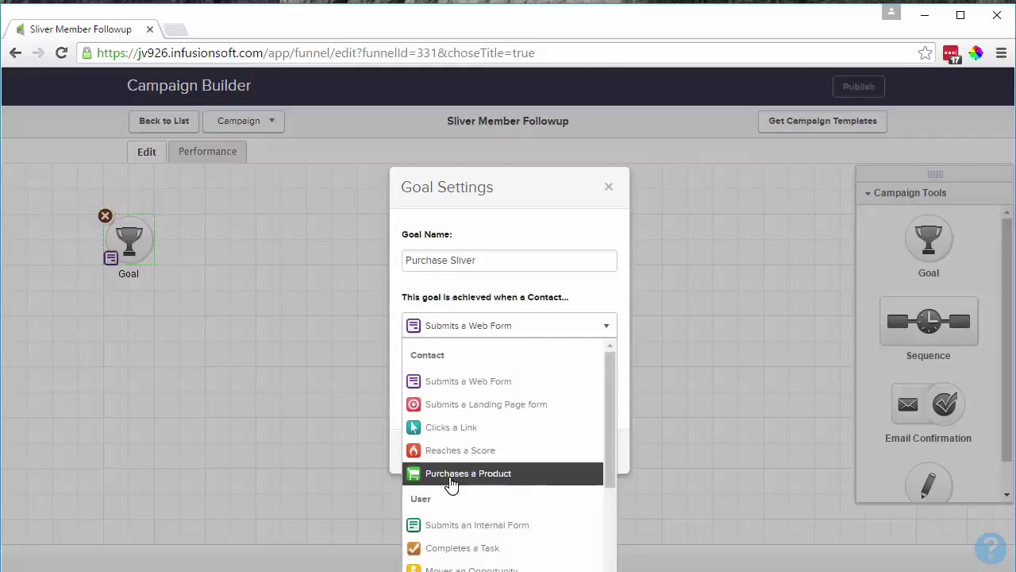
{"action": "left_click", "coordinate": [450, 481]}
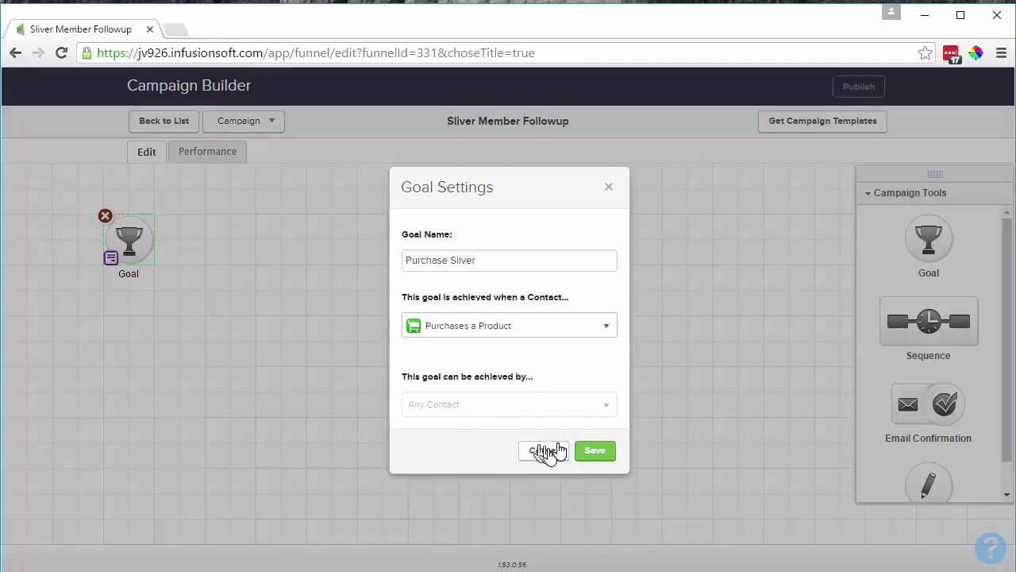
{"action": "left_click", "coordinate": [586, 454]}
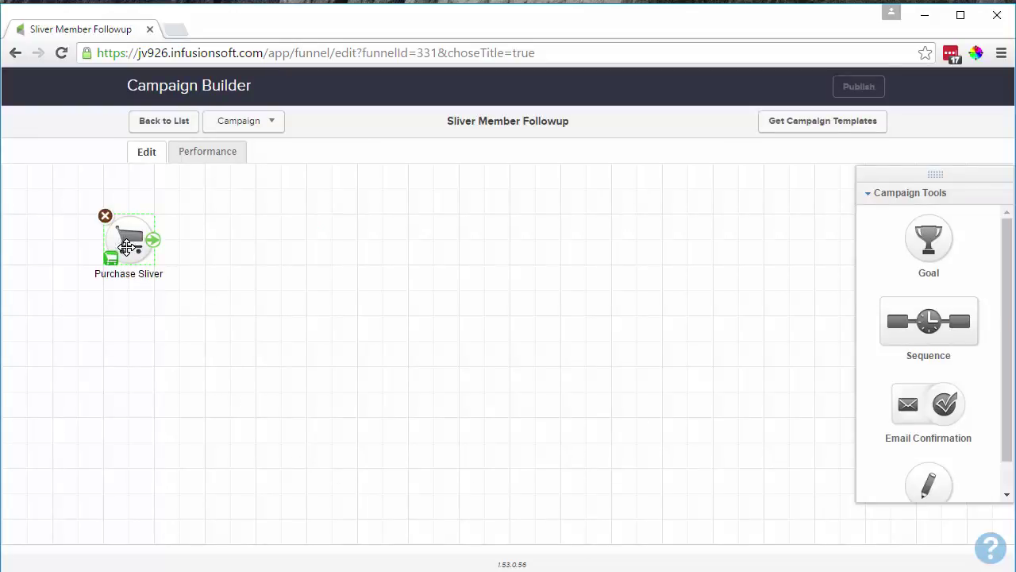
Step: Configure the Purchase Sliver goal for a specific product purchase of Silver Membership and save it
{"action": "double_click", "coordinate": [126, 247]}
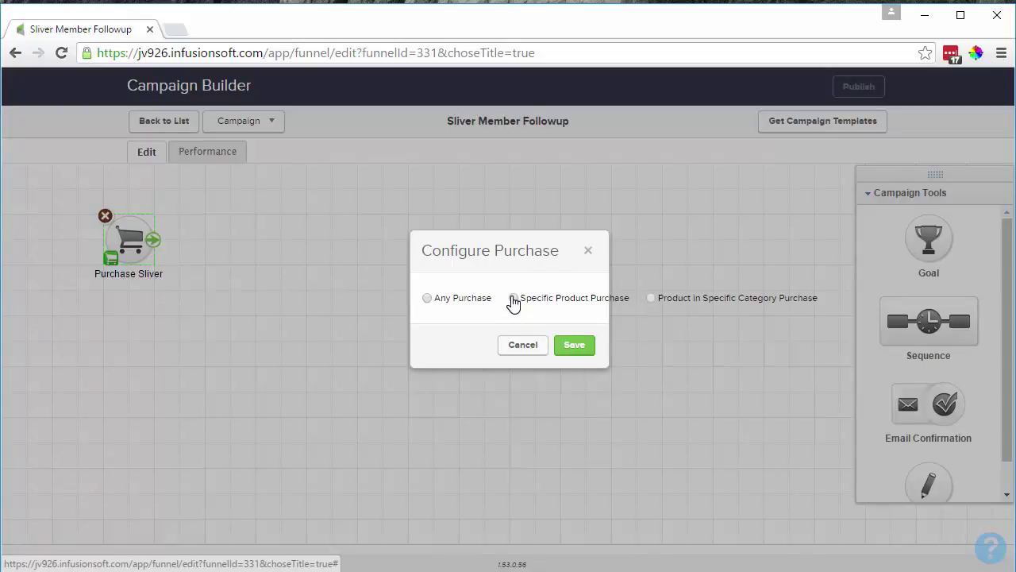
{"action": "left_click", "coordinate": [513, 298]}
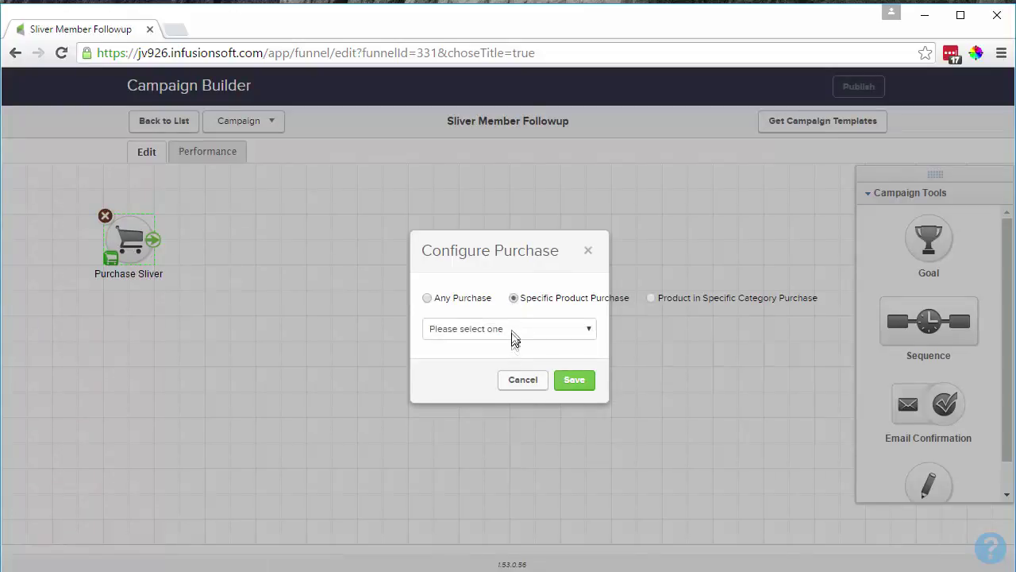
{"action": "left_click", "coordinate": [513, 332]}
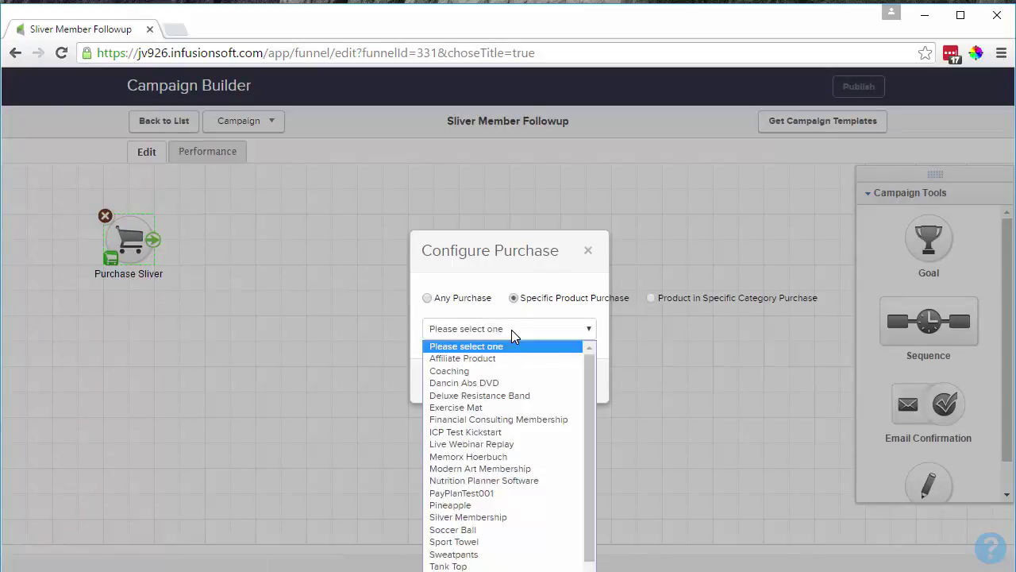
{"action": "left_click", "coordinate": [486, 520]}
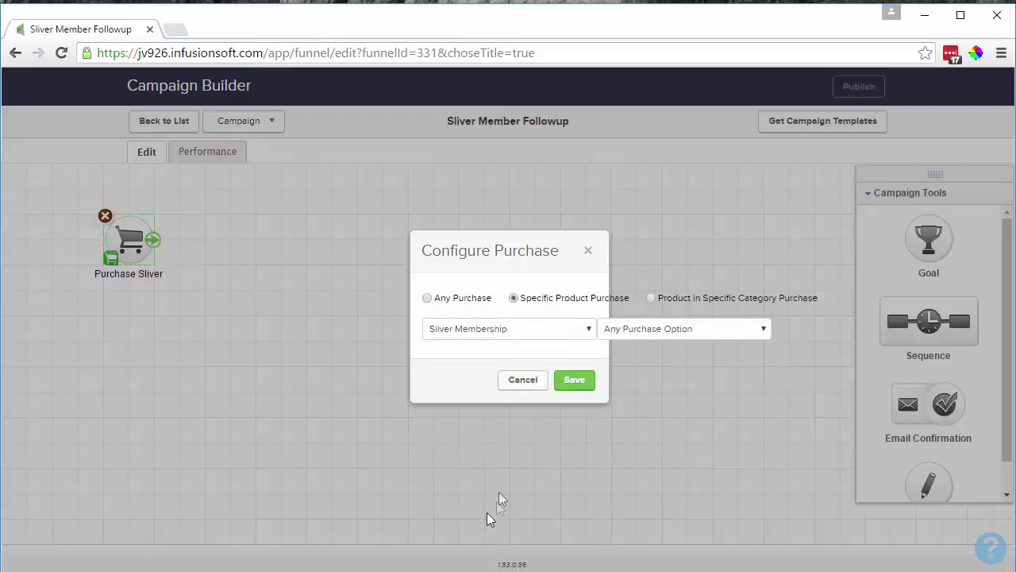
{"action": "left_click", "coordinate": [566, 388]}
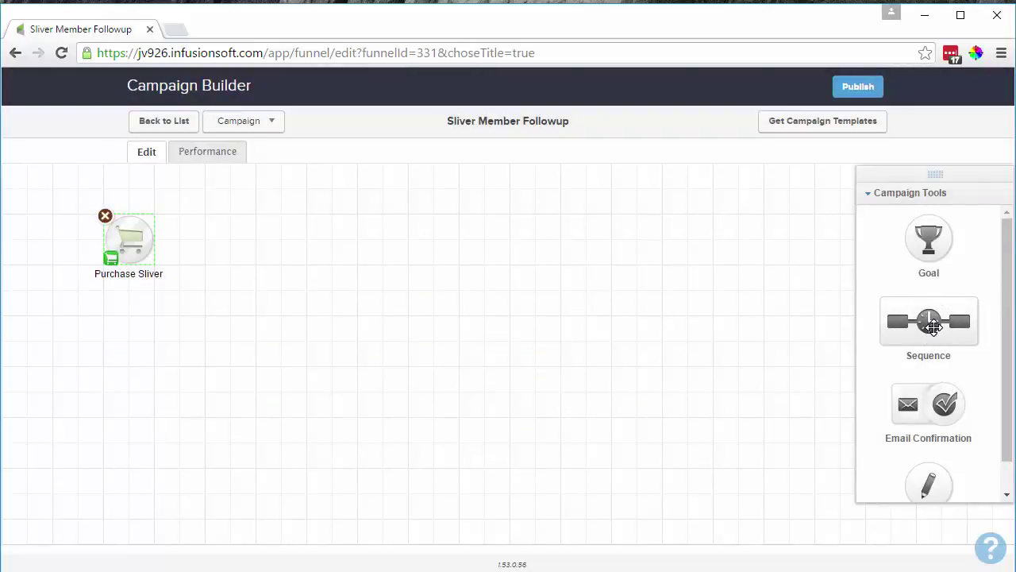
Step: Add a sequence named "Followup" to the campaign canvas and connect the Purchase Sliver goal to it
{"action": "left_click_drag", "start_coordinate": [933, 326], "coordinate": [231, 233]}
{"action": "mouse_move", "coordinate": [161, 246]}
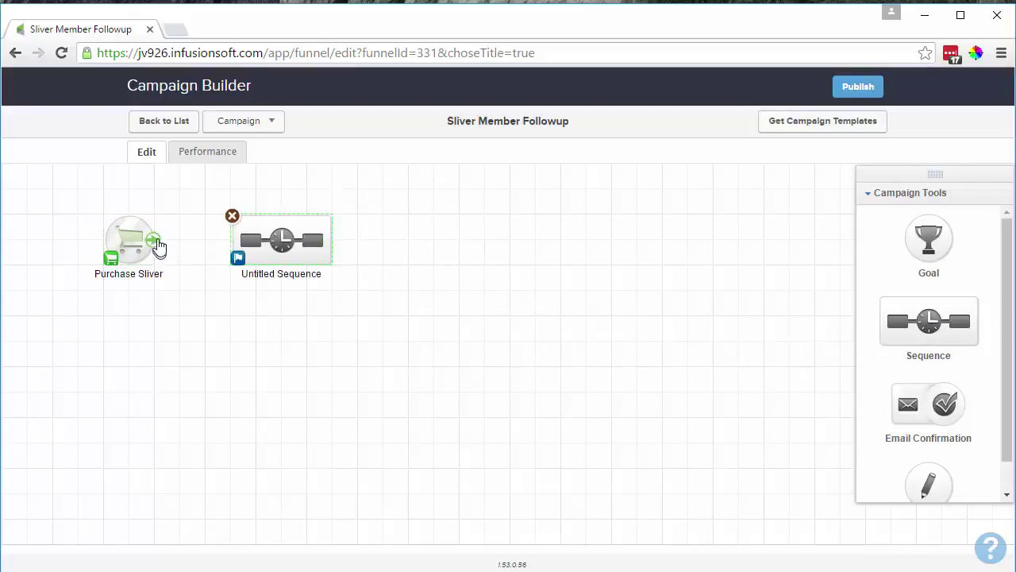
{"action": "left_click_drag", "start_coordinate": [156, 241], "coordinate": [256, 241]}
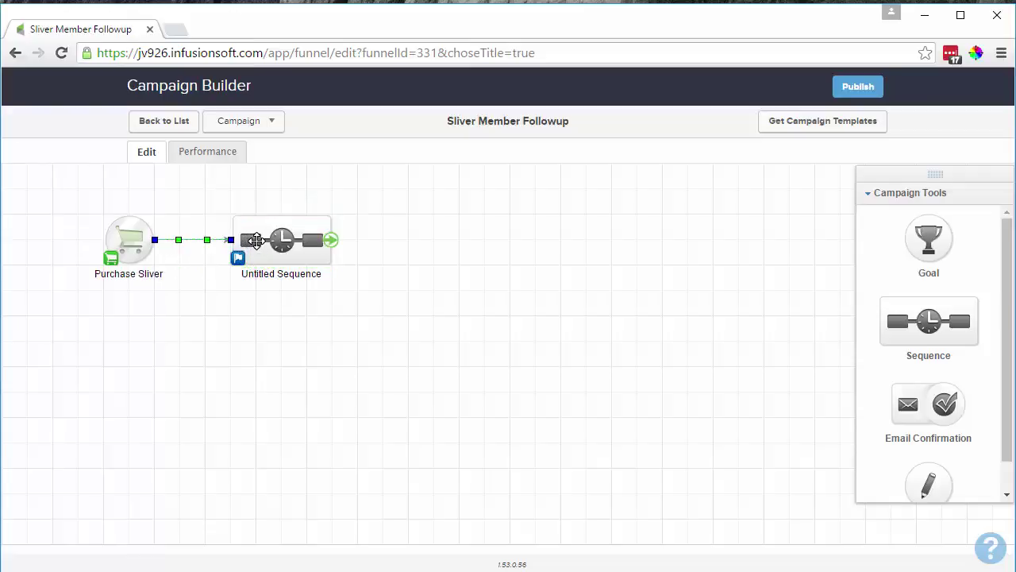
{"action": "left_click", "coordinate": [286, 274]}
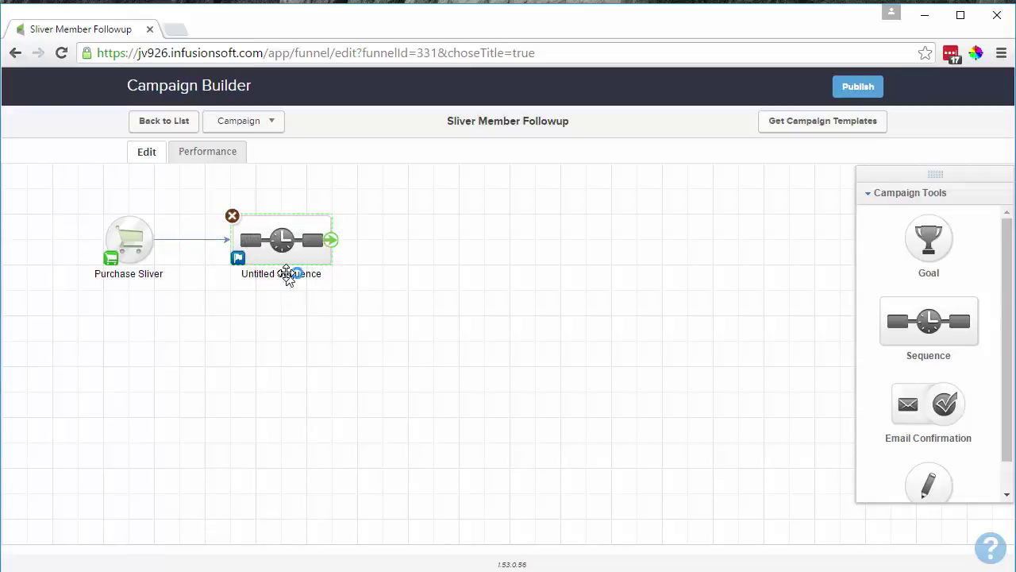
{"action": "left_click", "coordinate": [286, 274]}
{"action": "type", "text": "Followu"}
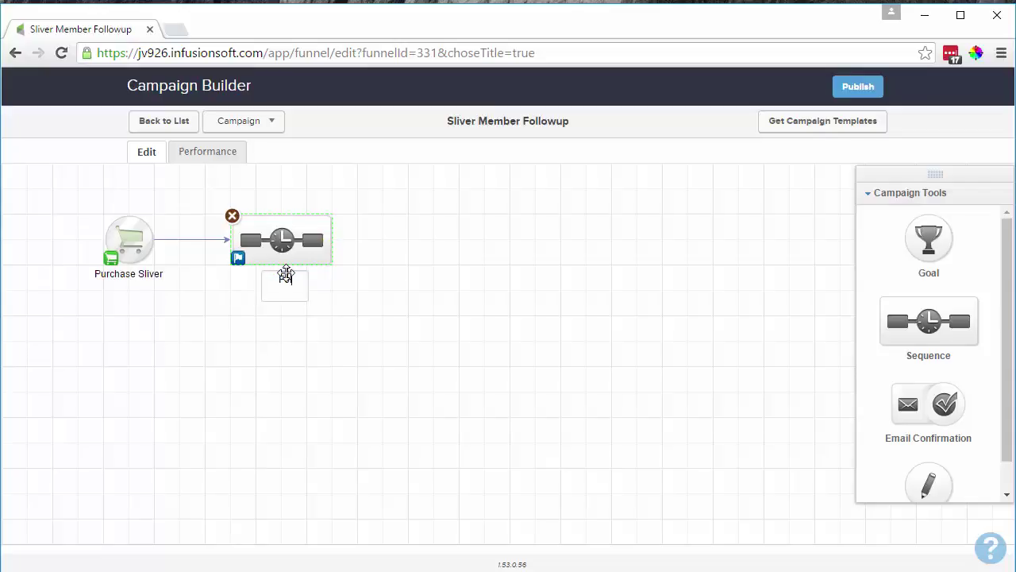
{"action": "type", "text": "p"}
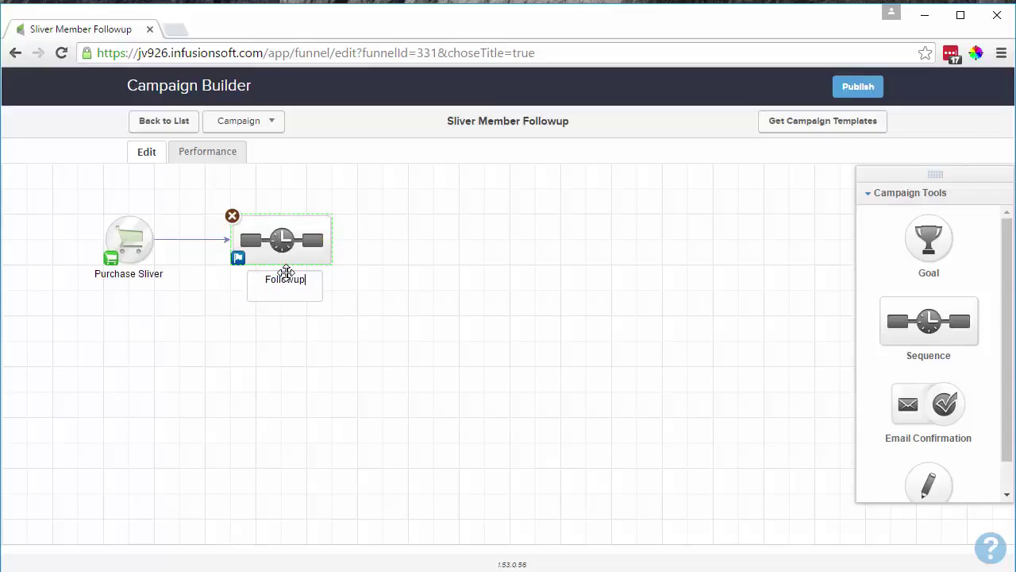
{"action": "left_click", "coordinate": [365, 349]}
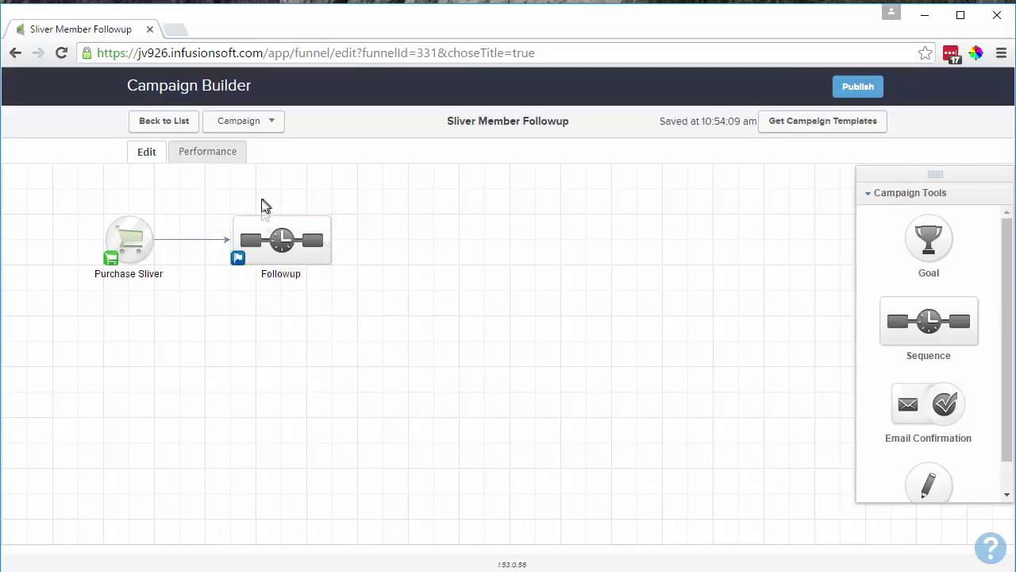
Step: Open the Followup sequence and add an Apply/Remove Tag process directly after Start
{"action": "double_click", "coordinate": [282, 240]}
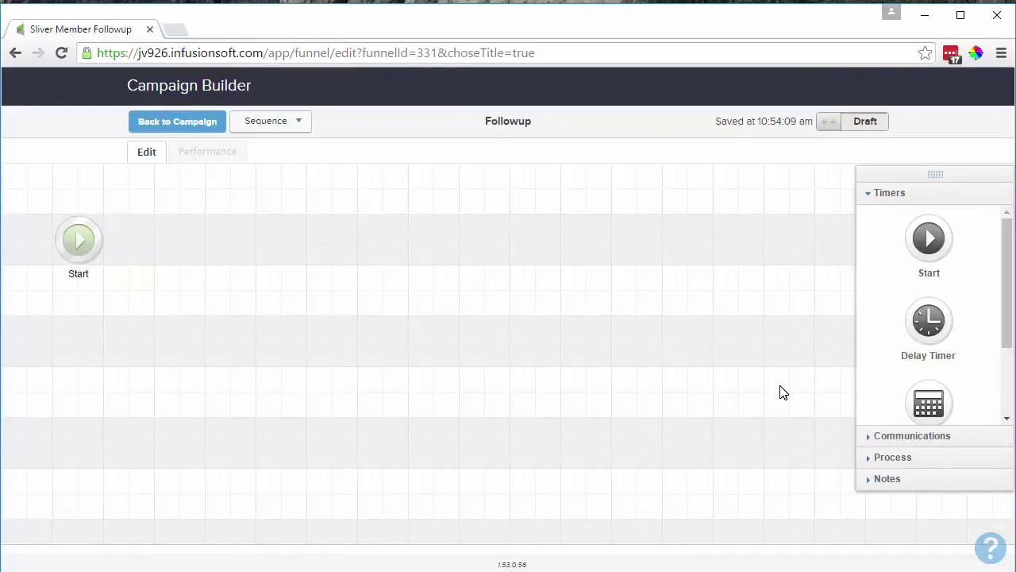
{"action": "left_click", "coordinate": [891, 458]}
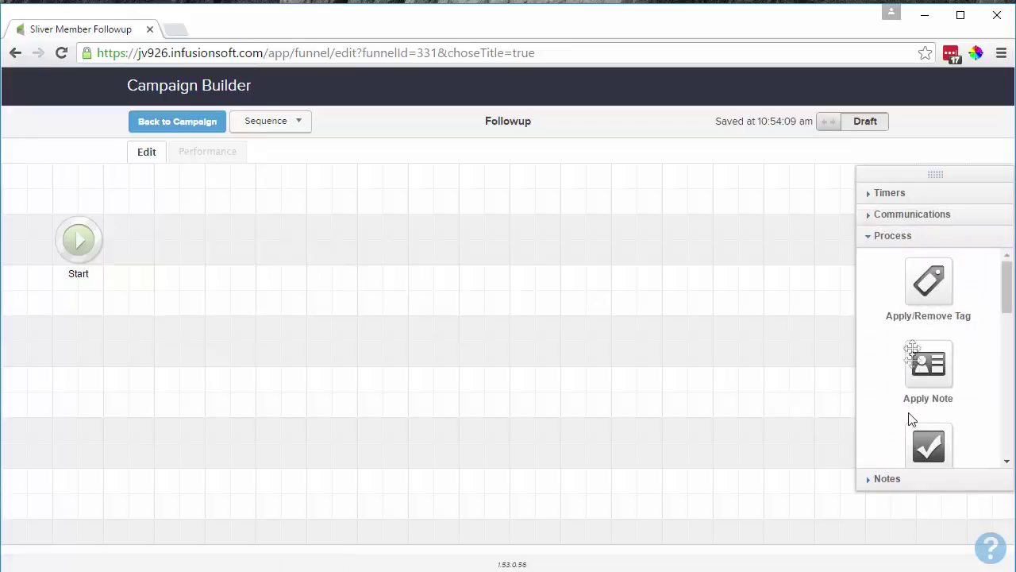
{"action": "left_click_drag", "start_coordinate": [927, 281], "coordinate": [181, 237]}
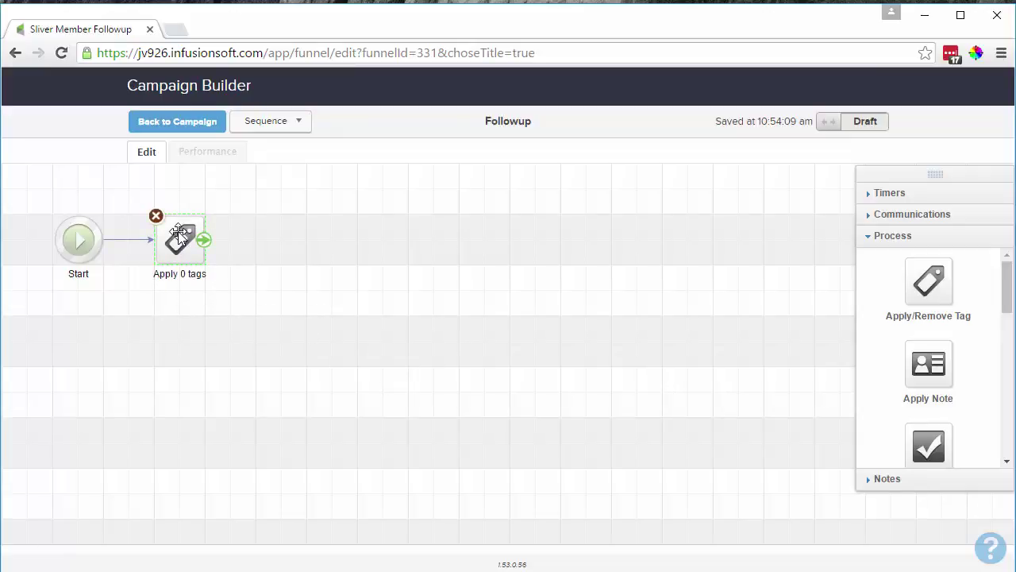
Step: Configure the tag process to apply the Membership Level -> Silver Member tag and save it
{"action": "double_click", "coordinate": [180, 237]}
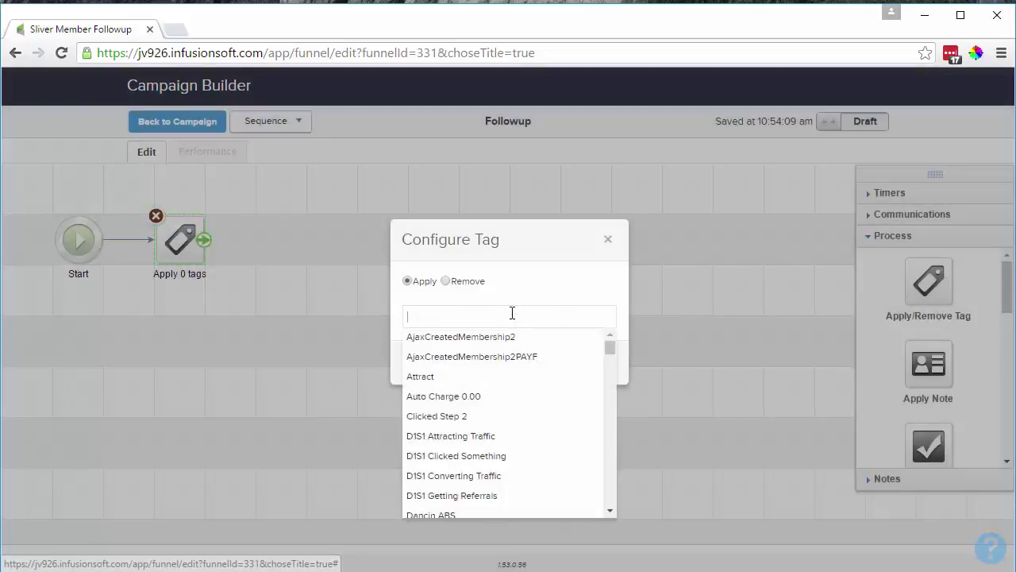
{"action": "left_click", "coordinate": [512, 314]}
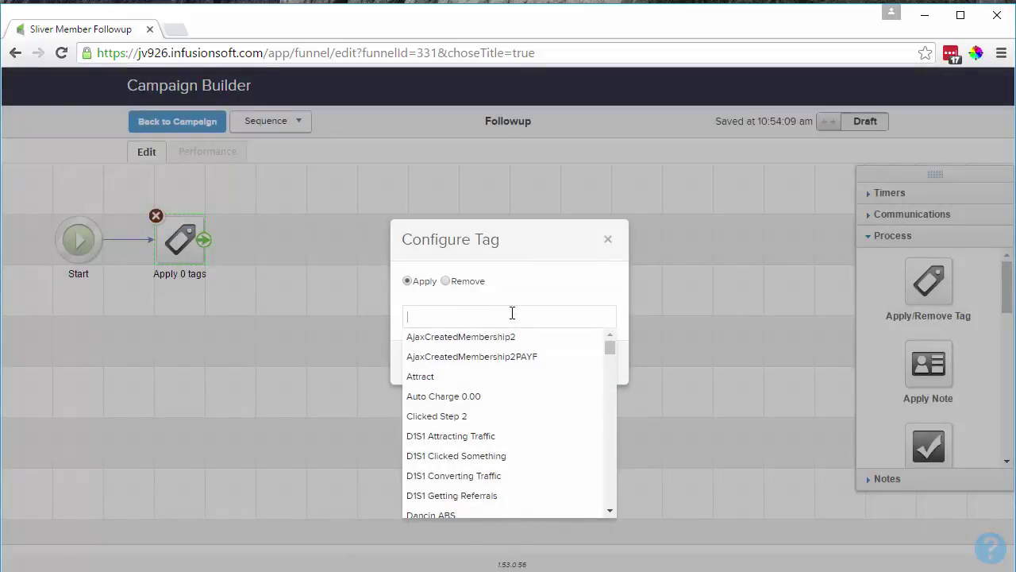
{"action": "type", "text": "s"}
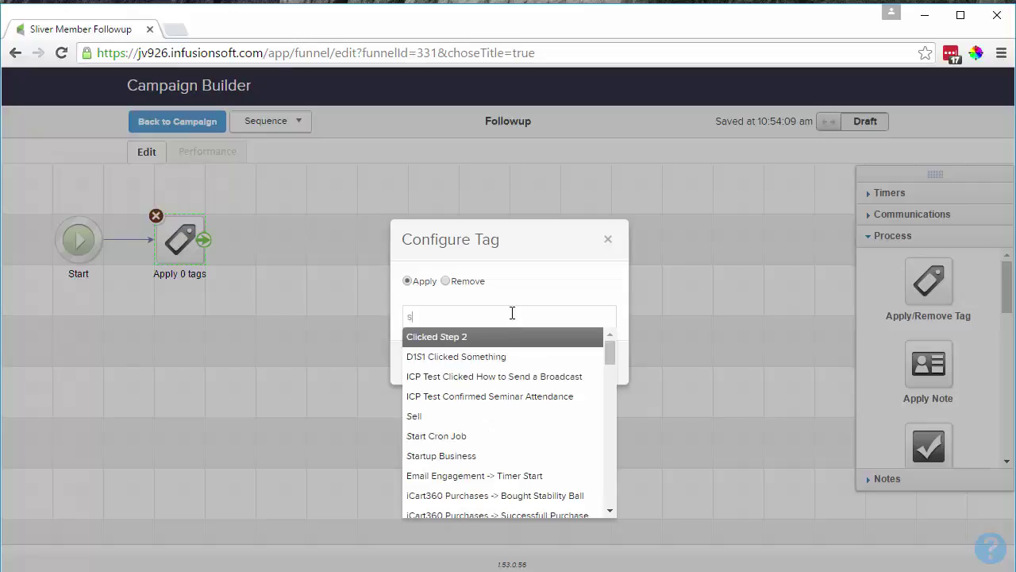
{"action": "type", "text": "v"}
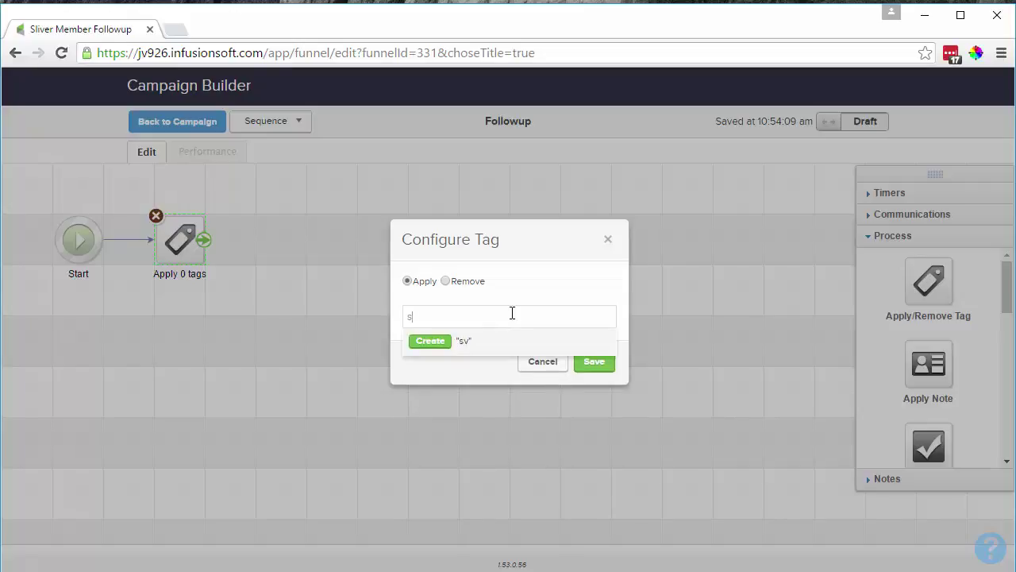
{"action": "key", "text": "BackSpace"}
{"action": "type", "text": "member"}
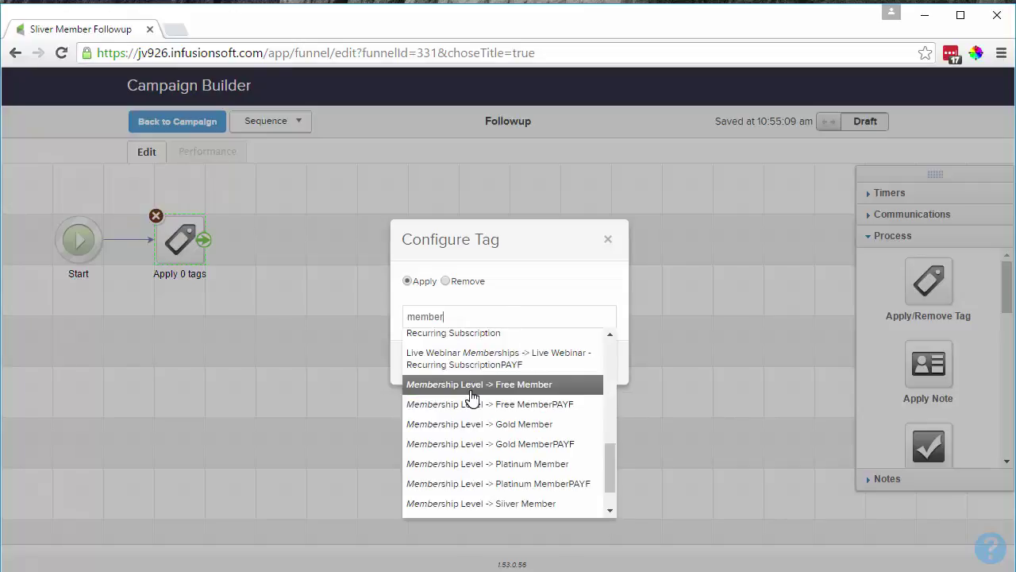
{"action": "scroll", "coordinate": [475, 468], "scroll_direction": "down", "scroll_amount": 2}
{"action": "left_click", "coordinate": [474, 496]}
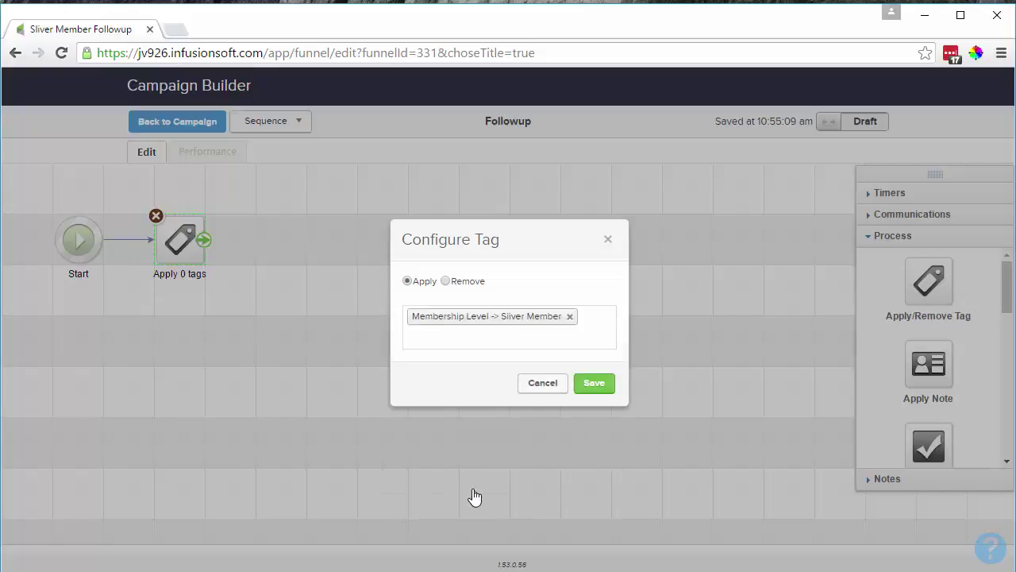
{"action": "left_click", "coordinate": [599, 384]}
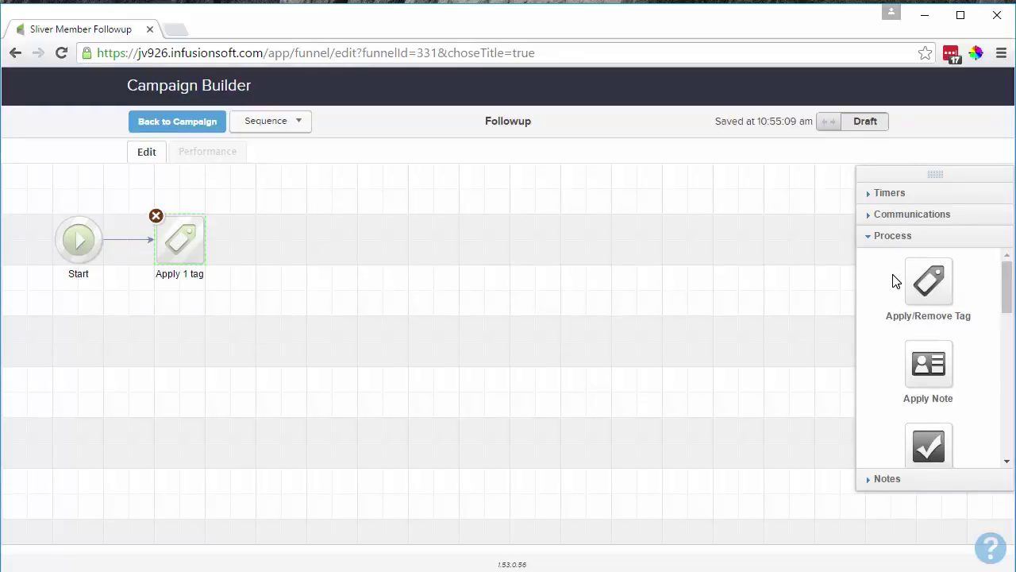
Step: Add a Send HTTP Post process after the tag and name it "Send HTTP Post Generate Password"
{"action": "scroll", "coordinate": [893, 279], "scroll_direction": "down", "scroll_amount": 10}
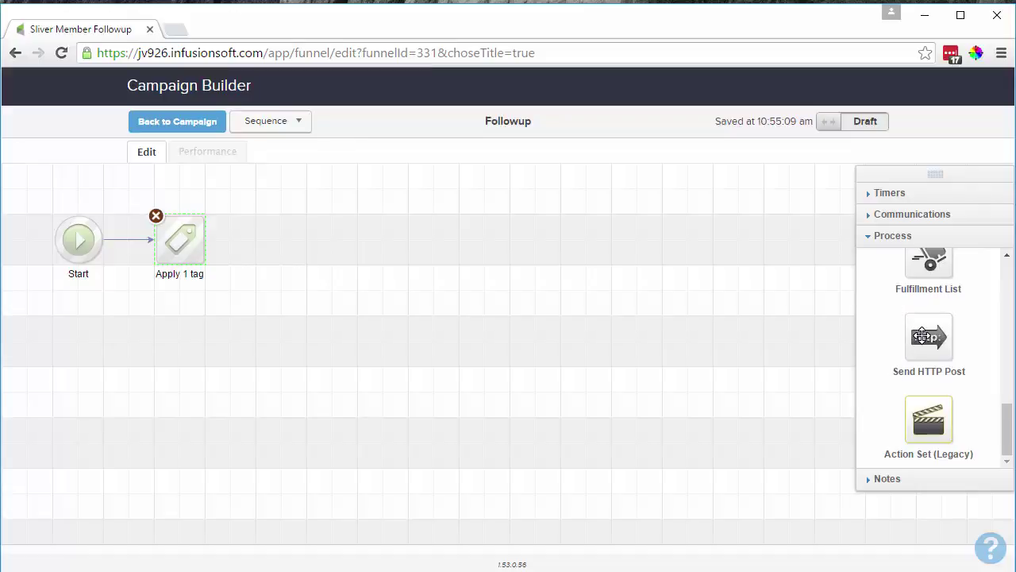
{"action": "left_click_drag", "start_coordinate": [931, 340], "coordinate": [278, 236]}
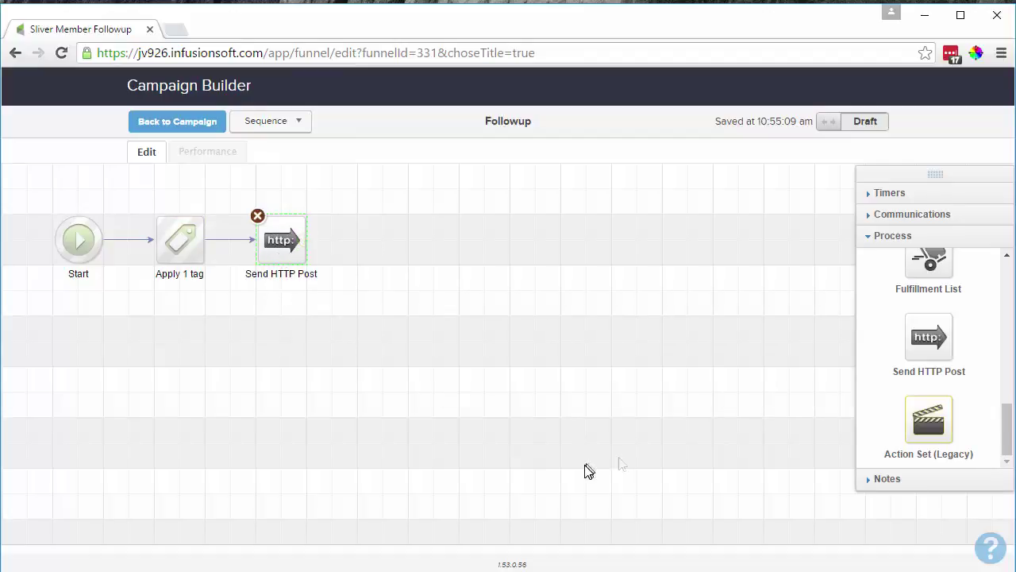
{"action": "left_click", "coordinate": [278, 273]}
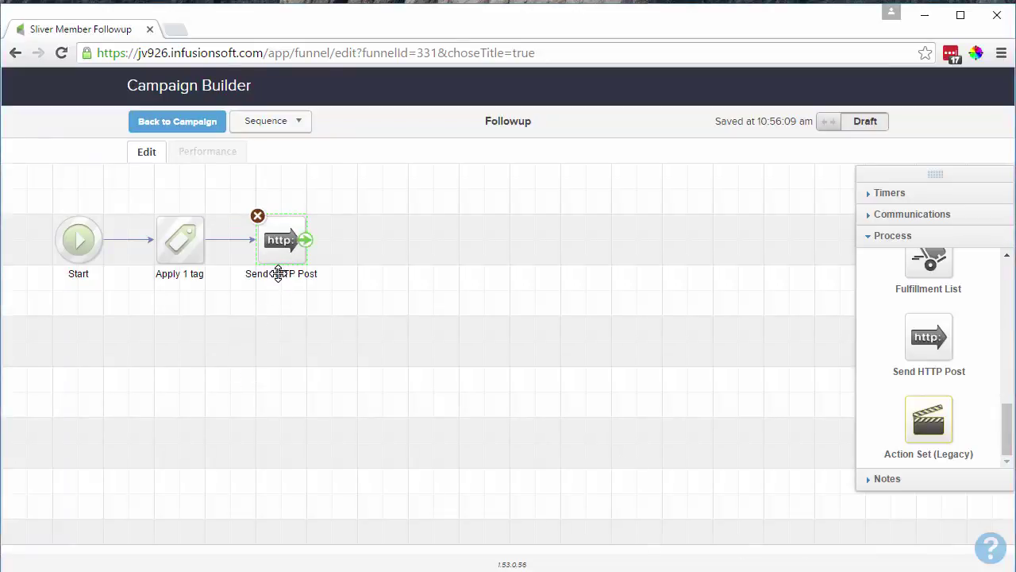
{"action": "left_click", "coordinate": [278, 273]}
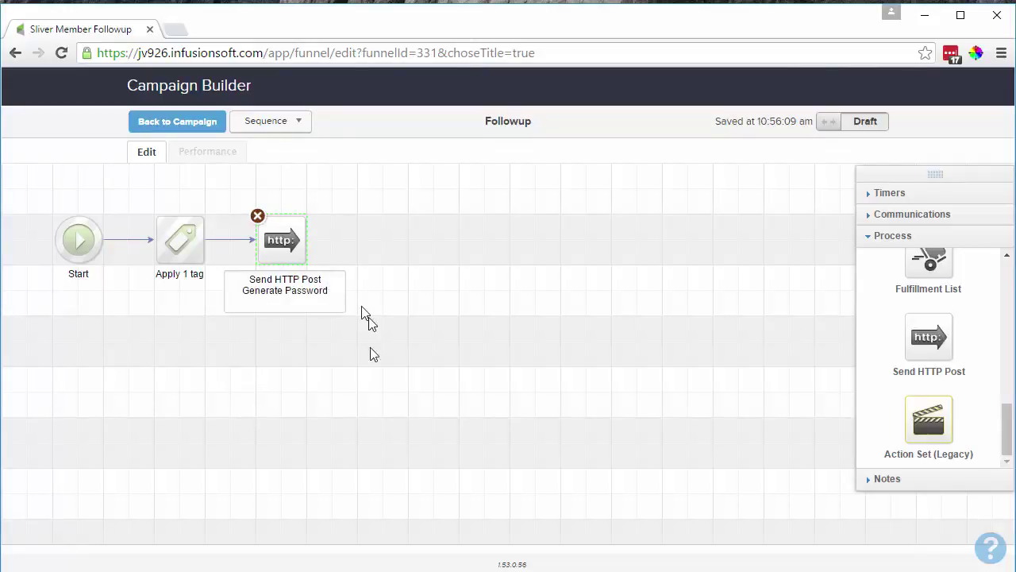
{"action": "left_click", "coordinate": [371, 388]}
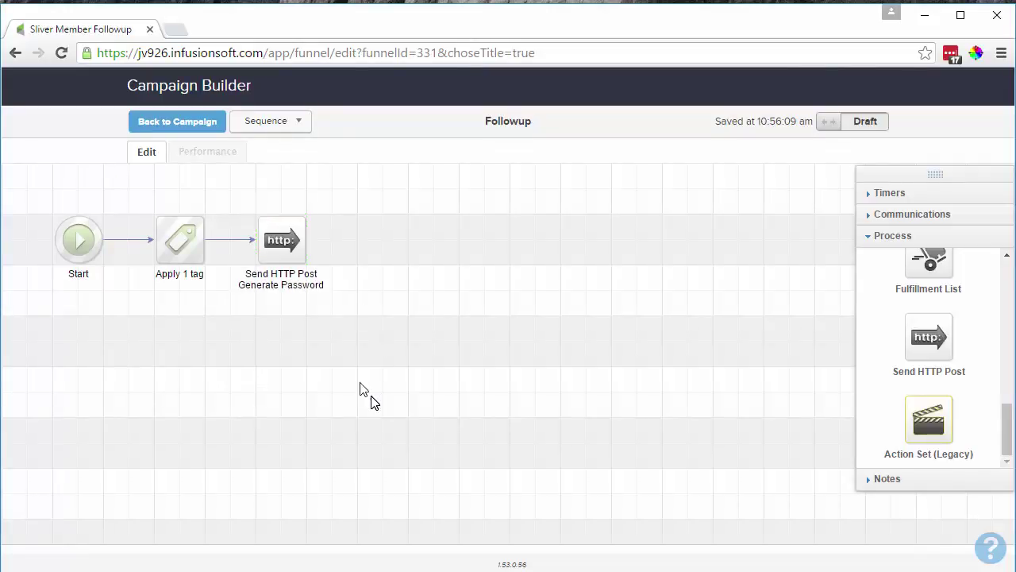
Step: Set the HTTP post's POST URL to the yoursite.com i4w_genpass address, including its key, copied from the Notepad note
{"action": "double_click", "coordinate": [283, 249]}
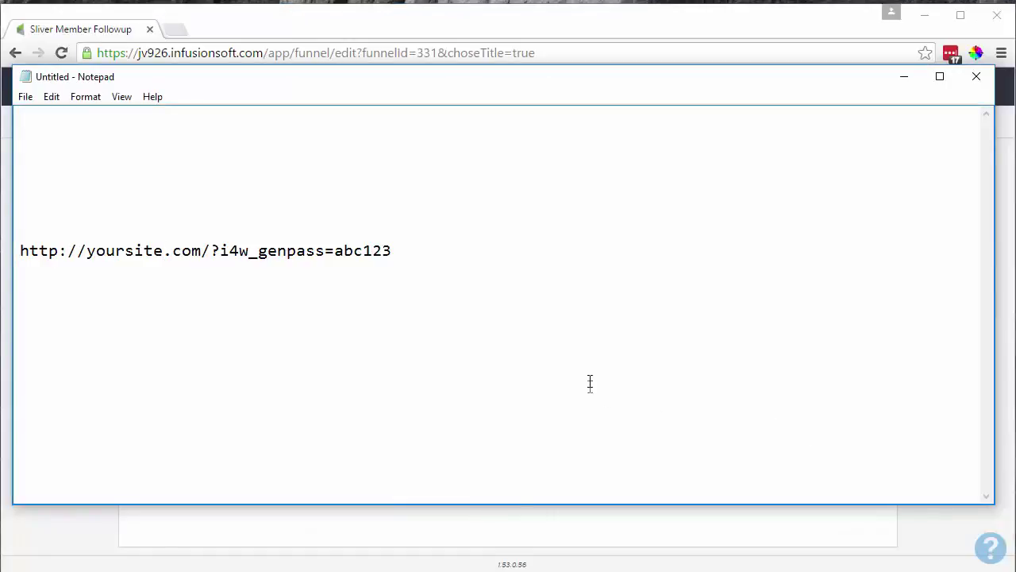
{"action": "double_click", "coordinate": [132, 252]}
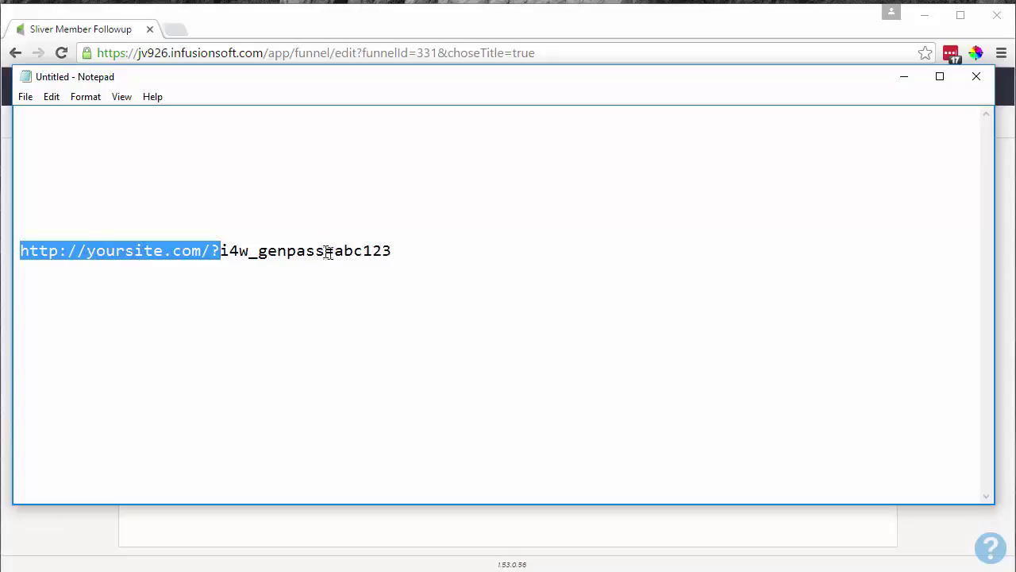
{"action": "left_click_drag", "start_coordinate": [334, 251], "coordinate": [393, 253]}
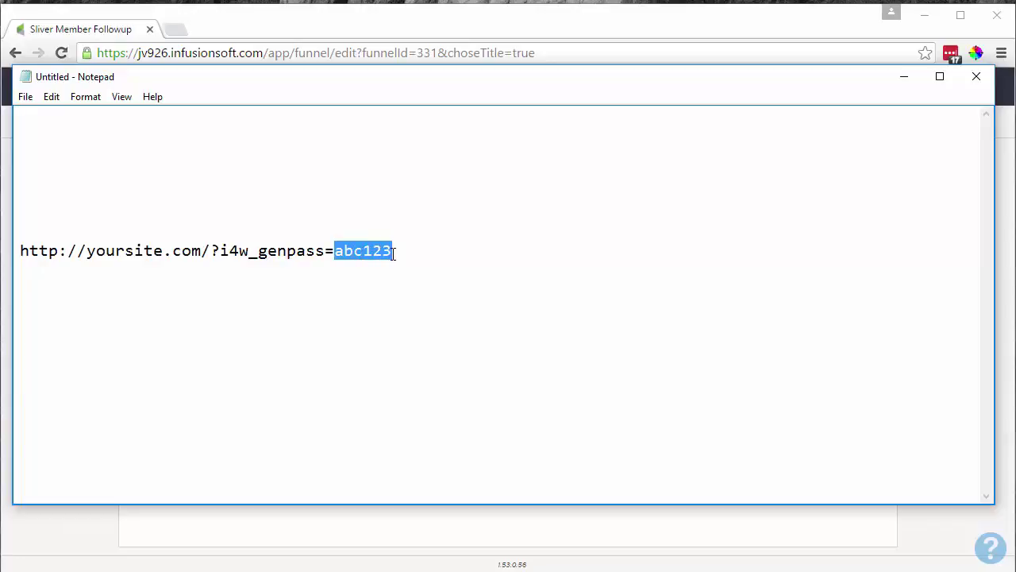
{"action": "left_click_drag", "start_coordinate": [394, 253], "coordinate": [16, 269]}
{"action": "key", "text": "ctrl+c"}
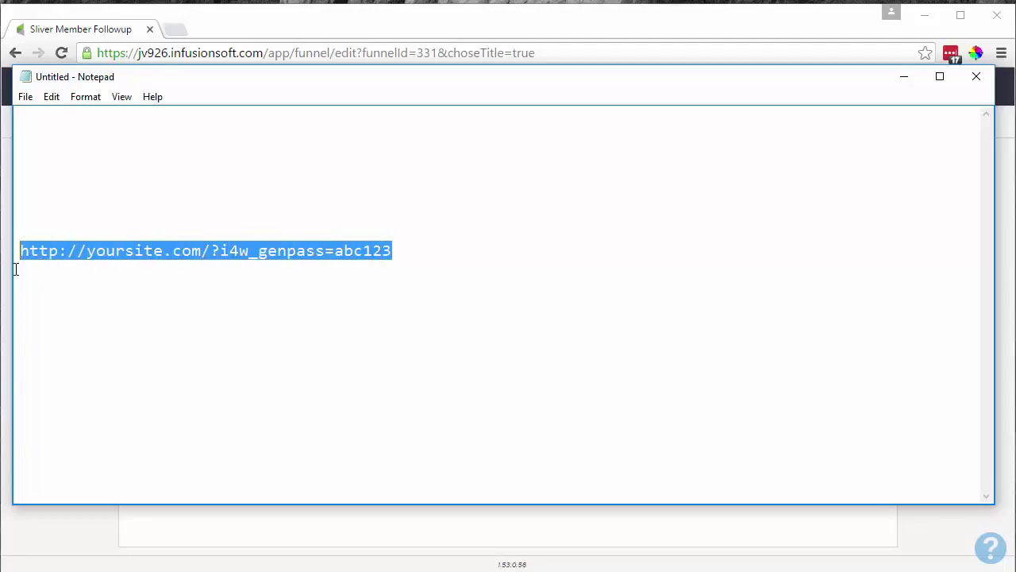
{"action": "left_click", "coordinate": [168, 570]}
{"action": "left_click", "coordinate": [214, 182]}
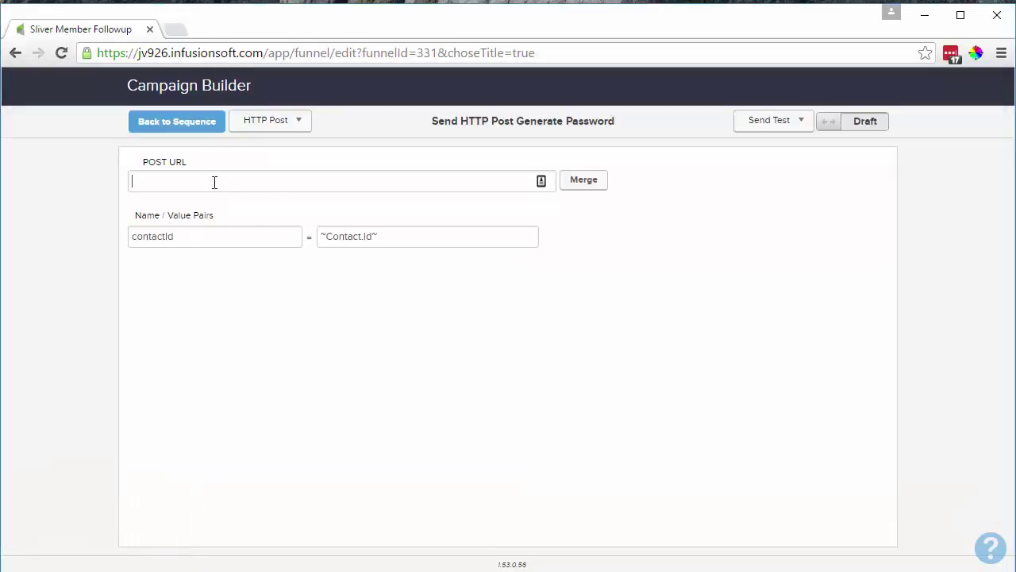
{"action": "key", "text": "ctrl+v"}
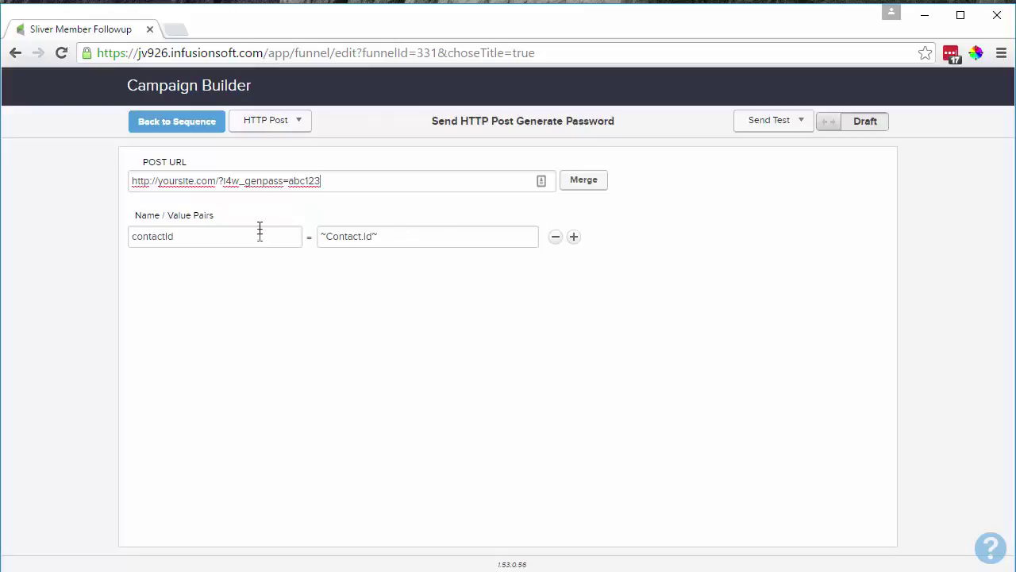
Step: Try a second contactId name/value pair using the contact Id merge field, and remove the extra pair
{"action": "left_click", "coordinate": [575, 240]}
{"action": "left_click", "coordinate": [145, 272]}
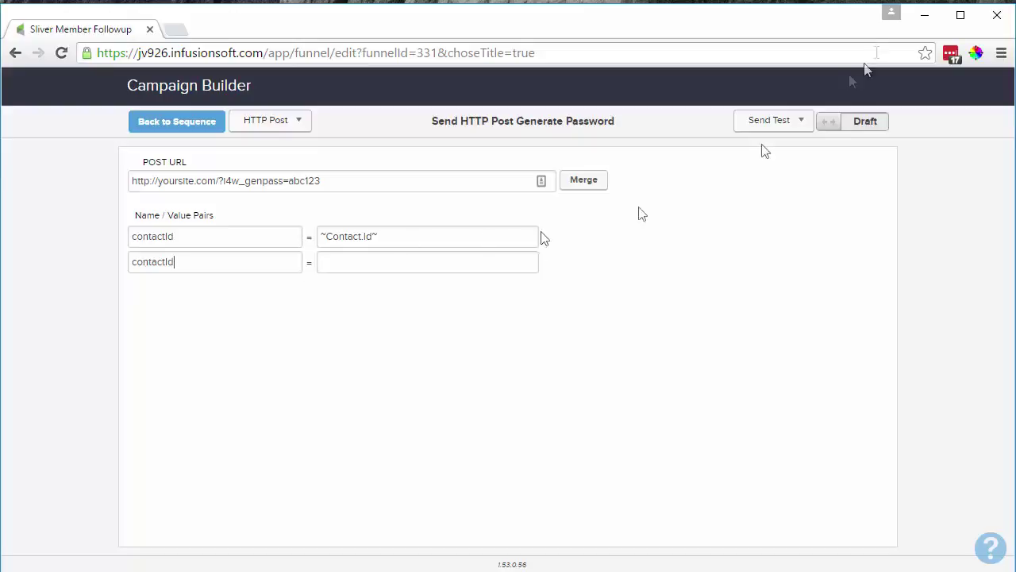
{"action": "left_click", "coordinate": [479, 263]}
{"action": "left_click", "coordinate": [585, 184]}
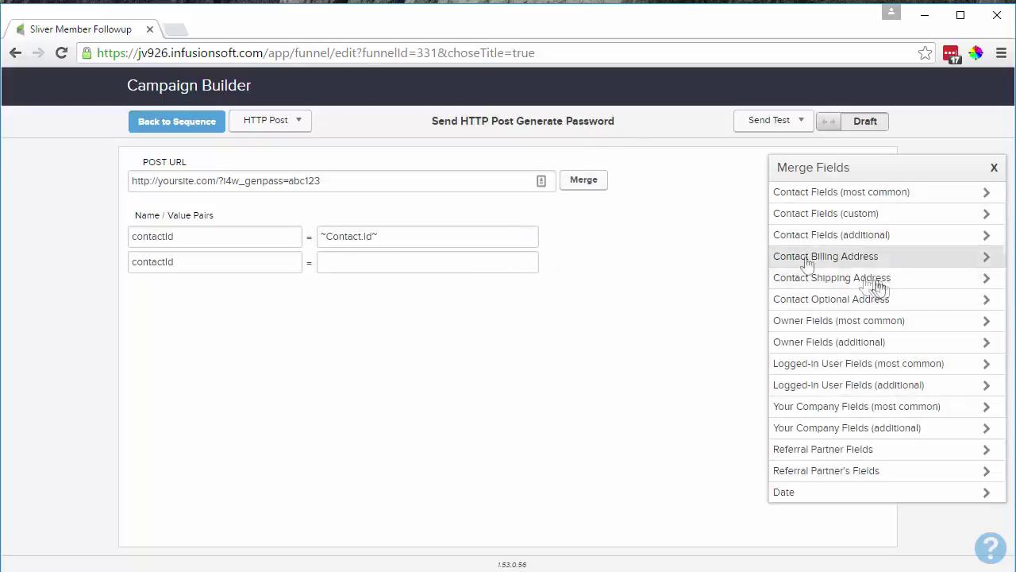
{"action": "left_click", "coordinate": [864, 204]}
{"action": "left_click", "coordinate": [827, 236]}
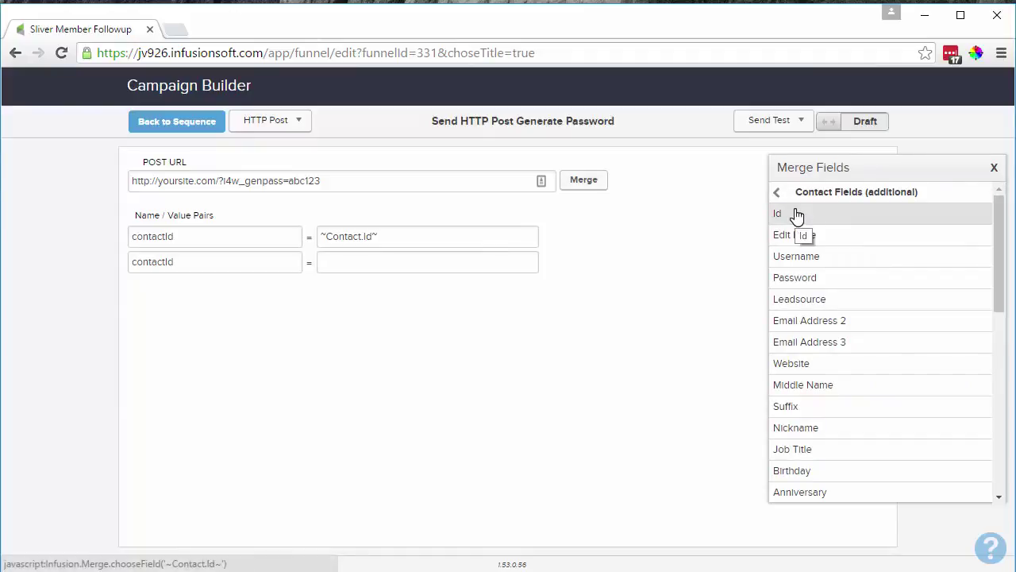
{"action": "left_click", "coordinate": [798, 216]}
{"action": "mouse_move", "coordinate": [563, 274]}
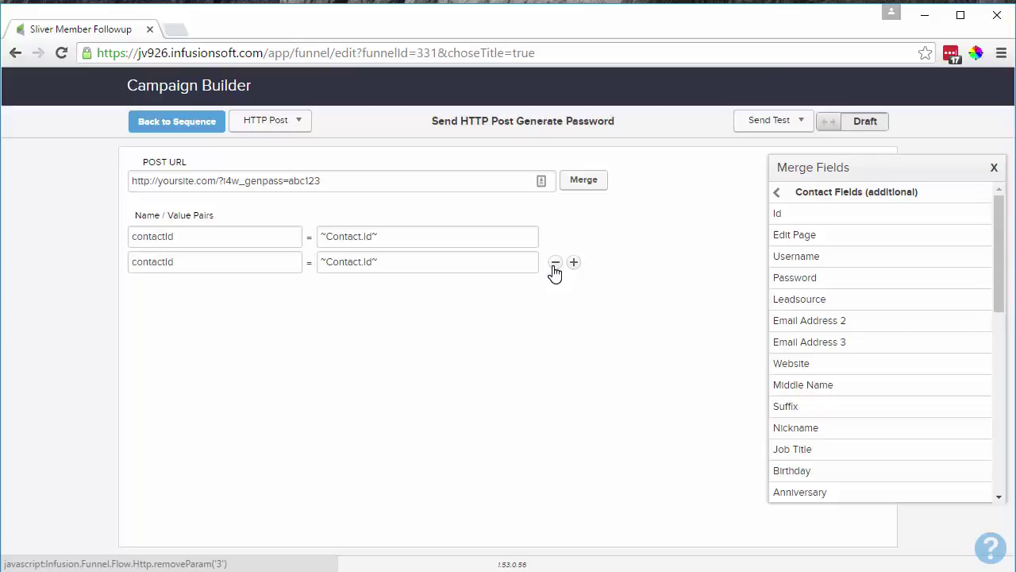
{"action": "left_click", "coordinate": [555, 263]}
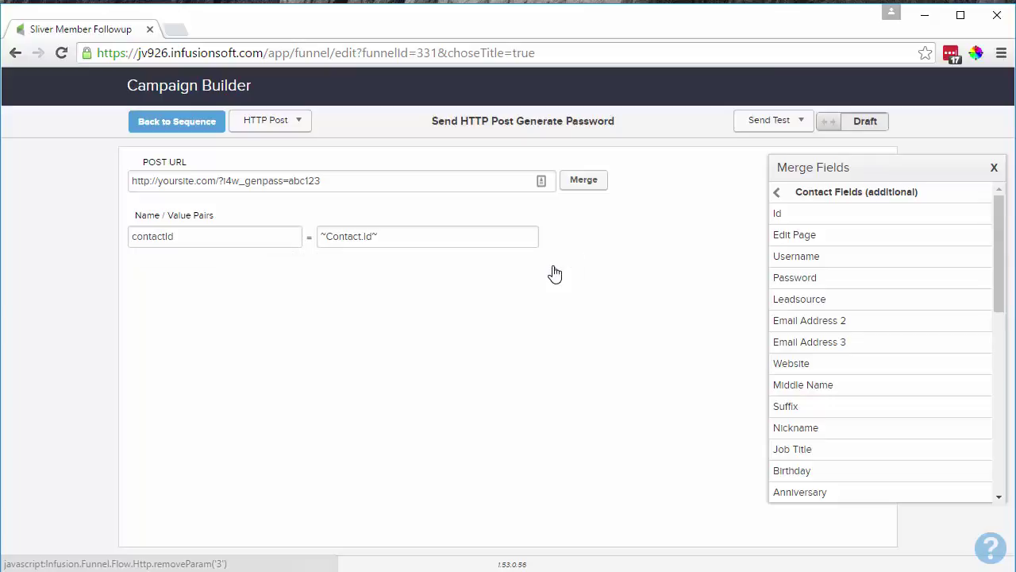
Step: Mark the Generate Password HTTP post as Ready and return to the Followup sequence
{"action": "left_click", "coordinate": [866, 124]}
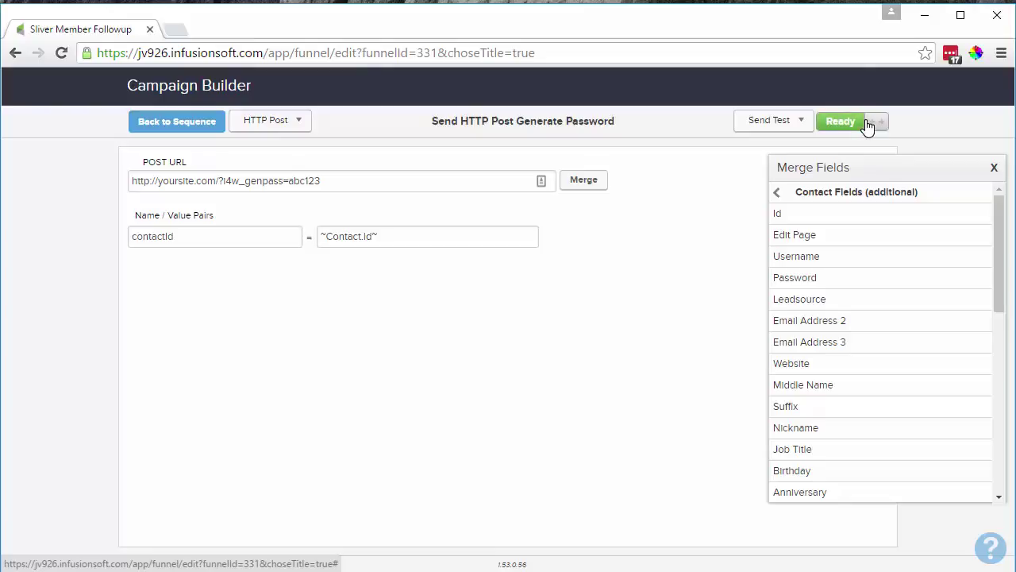
{"action": "left_click", "coordinate": [150, 125]}
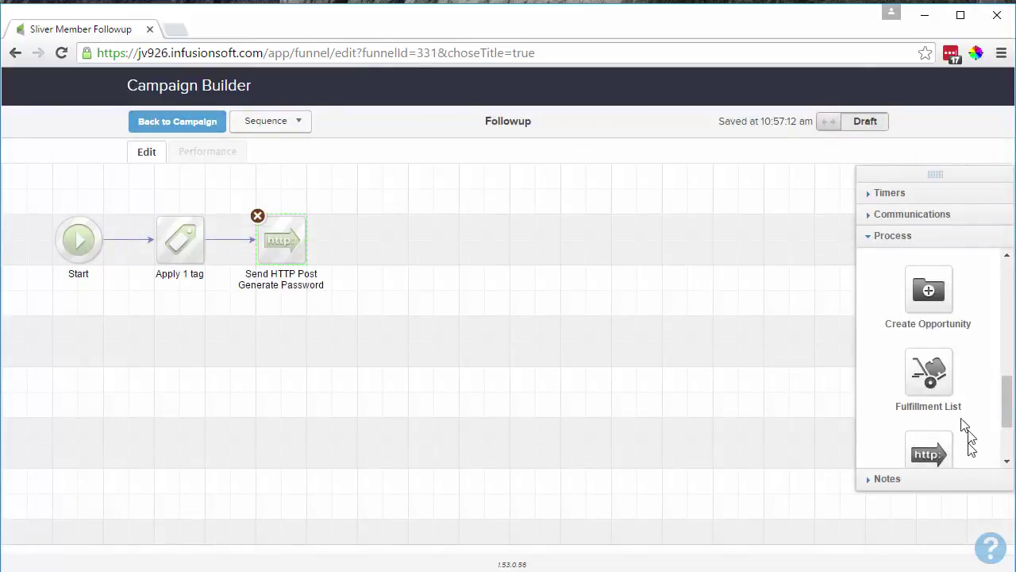
Step: Add an Email (beta) communication after the Generate Password HTTP post in the Followup sequence and name it "Welcome"
{"action": "left_click", "coordinate": [882, 217]}
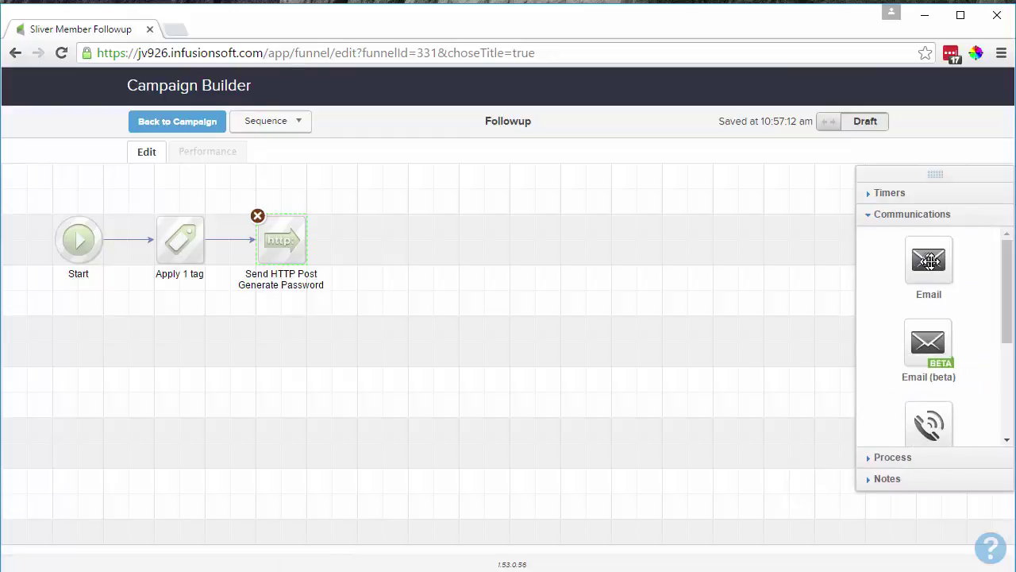
{"action": "left_click_drag", "start_coordinate": [931, 271], "coordinate": [381, 240]}
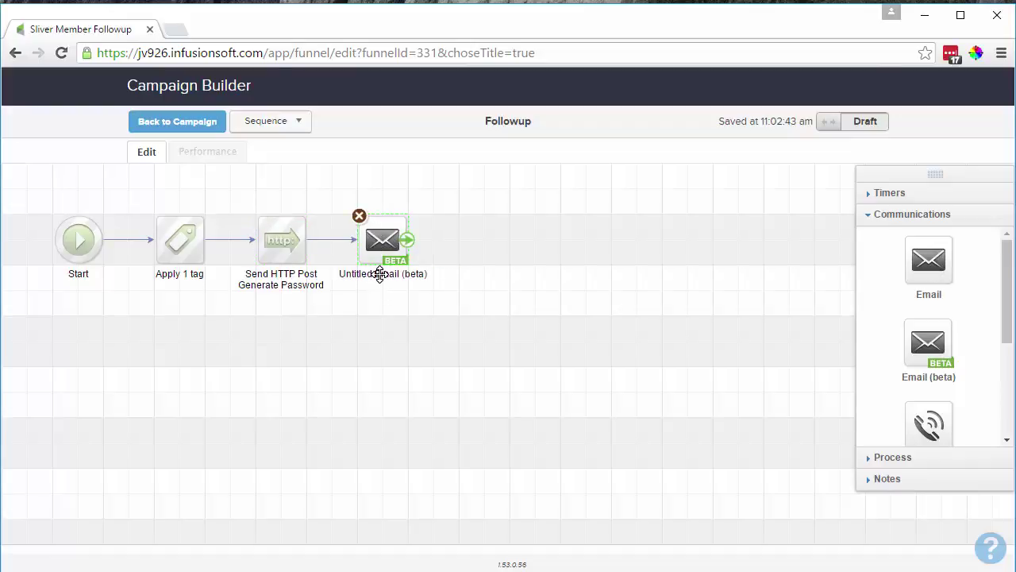
{"action": "left_click", "coordinate": [381, 275]}
{"action": "type", "text": "Welcome"}
{"action": "left_click", "coordinate": [391, 365]}
Step: Open the Welcome email and base it on the Simple Text template from the gallery
{"action": "double_click", "coordinate": [382, 237]}
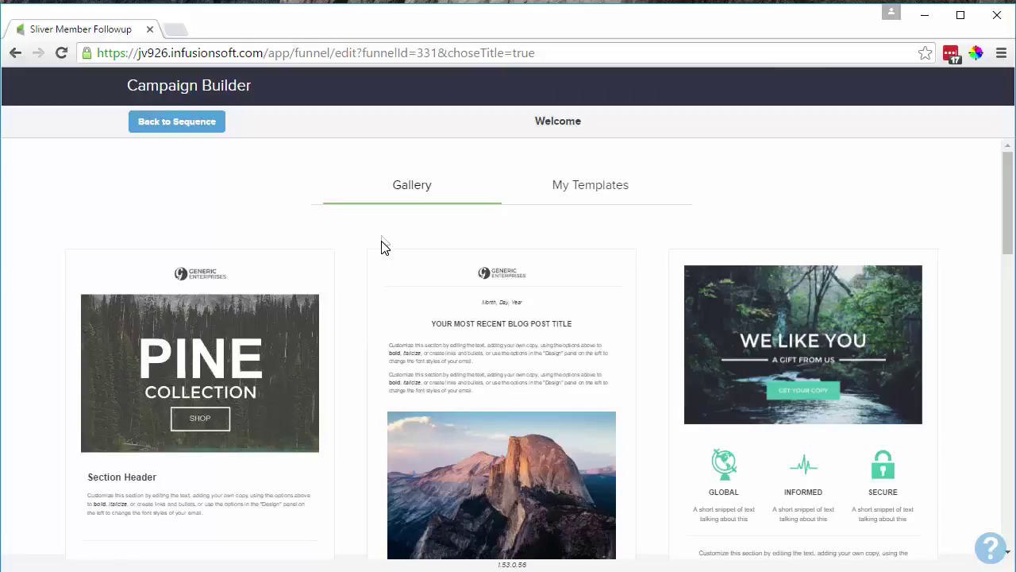
{"action": "scroll", "coordinate": [381, 246], "scroll_direction": "down", "scroll_amount": 6}
{"action": "scroll", "coordinate": [381, 254], "scroll_direction": "down", "scroll_amount": 10}
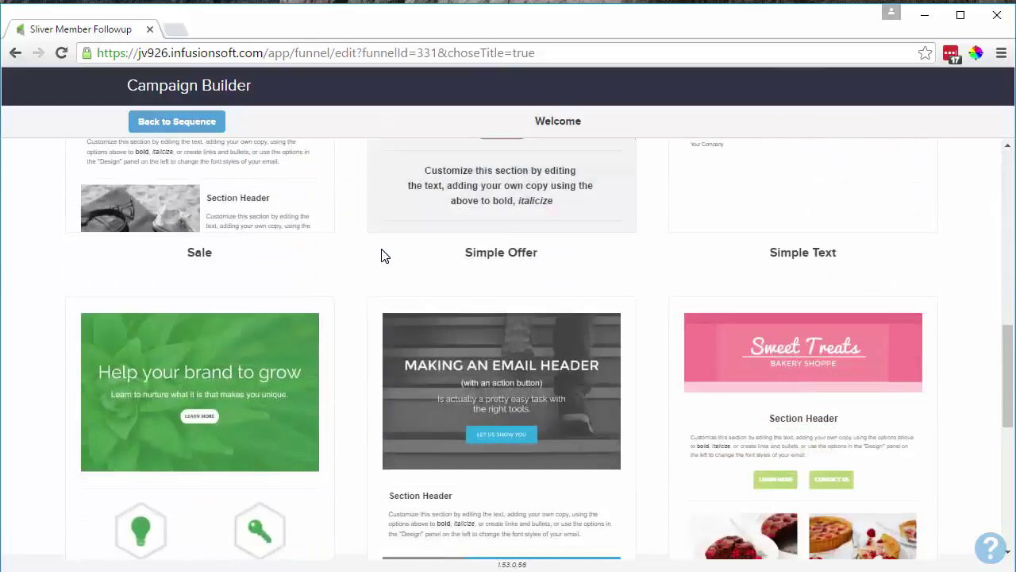
{"action": "scroll", "coordinate": [381, 254], "scroll_direction": "down", "scroll_amount": 2}
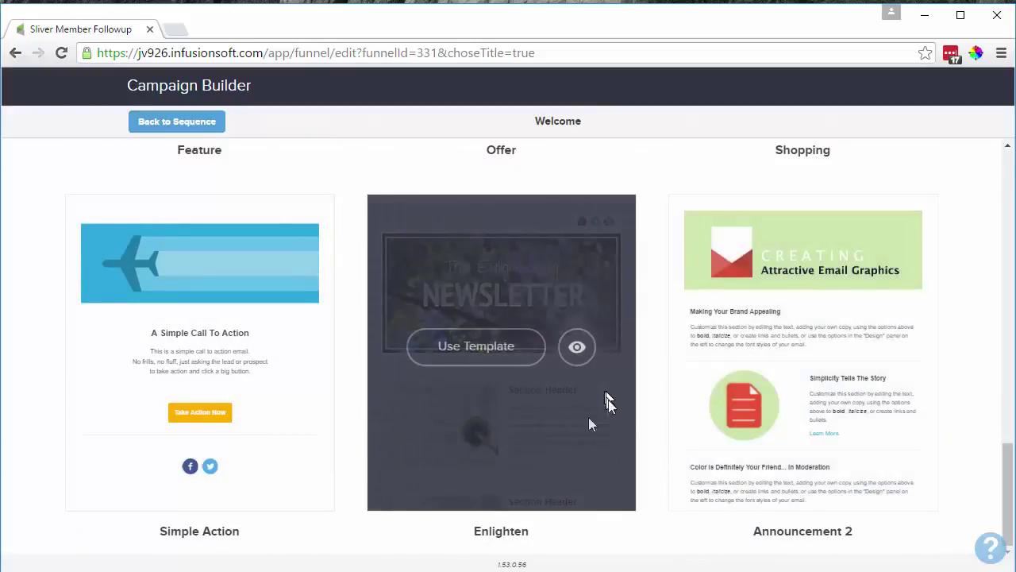
{"action": "scroll", "coordinate": [358, 397], "scroll_direction": "up", "scroll_amount": 4}
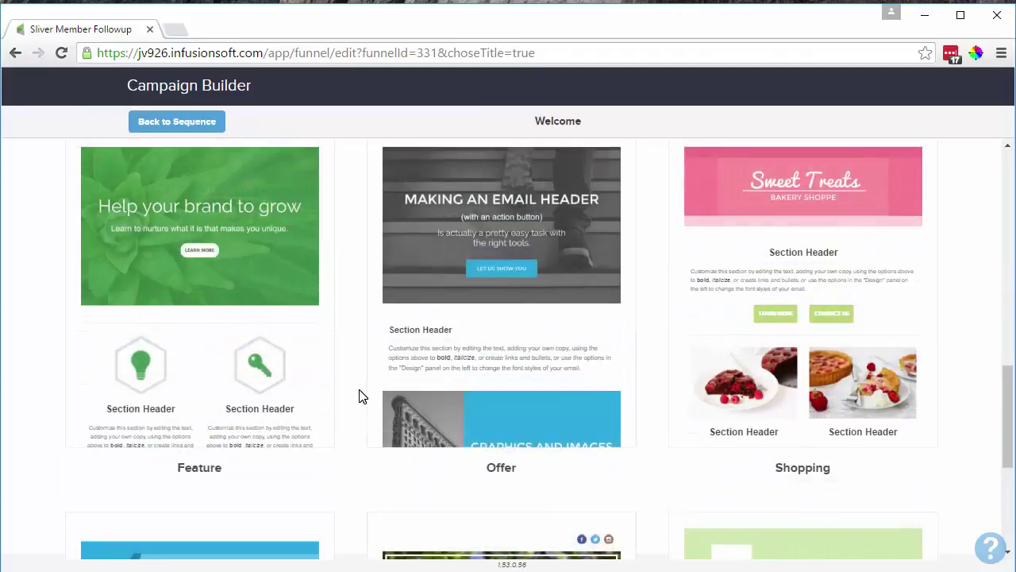
{"action": "scroll", "coordinate": [359, 395], "scroll_direction": "up", "scroll_amount": 2}
{"action": "scroll", "coordinate": [358, 395], "scroll_direction": "up", "scroll_amount": 4}
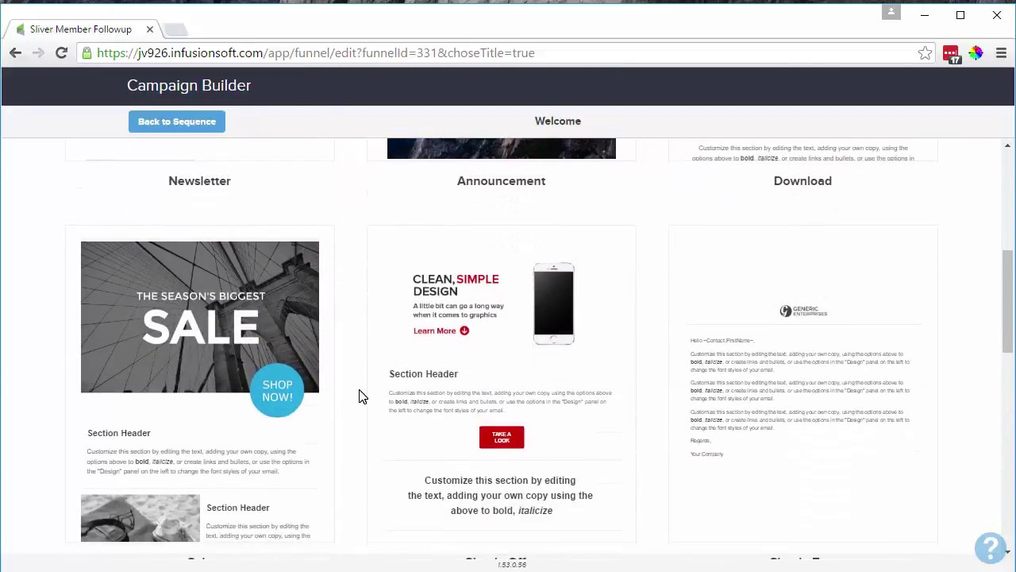
{"action": "scroll", "coordinate": [359, 394], "scroll_direction": "down", "scroll_amount": 2}
{"action": "scroll", "coordinate": [359, 395], "scroll_direction": "up", "scroll_amount": 1}
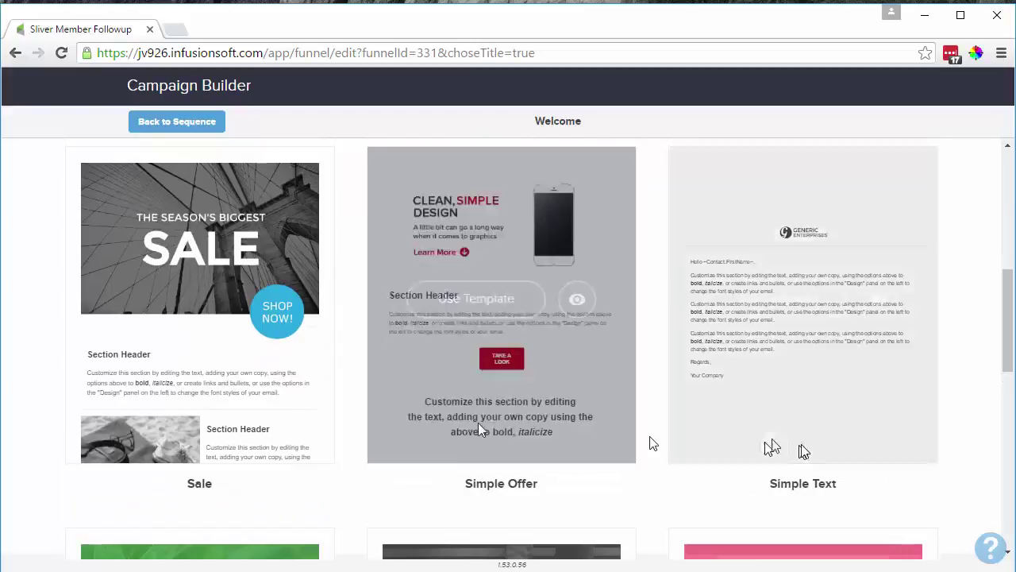
{"action": "mouse_move", "coordinate": [777, 411]}
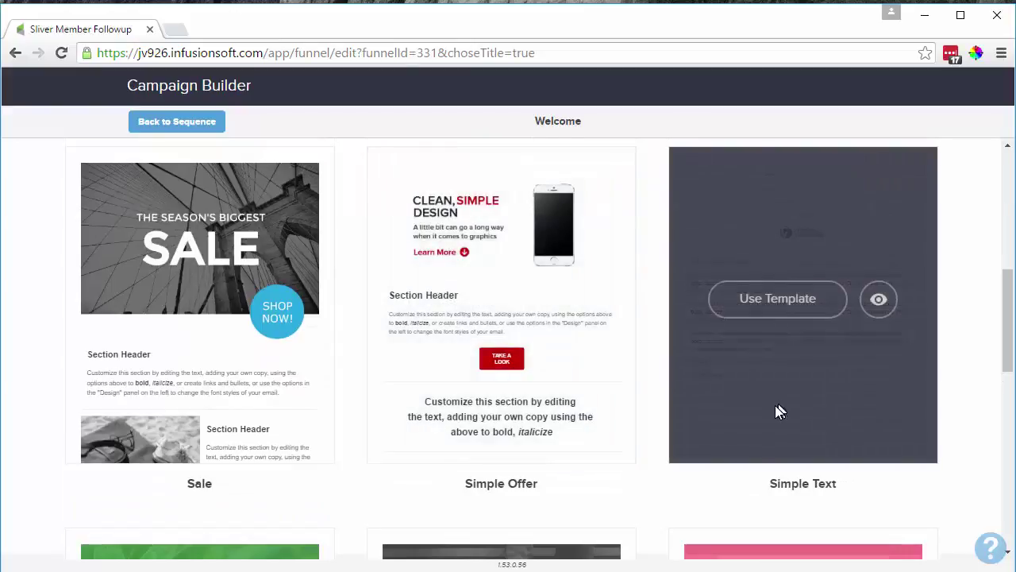
{"action": "left_click", "coordinate": [763, 310]}
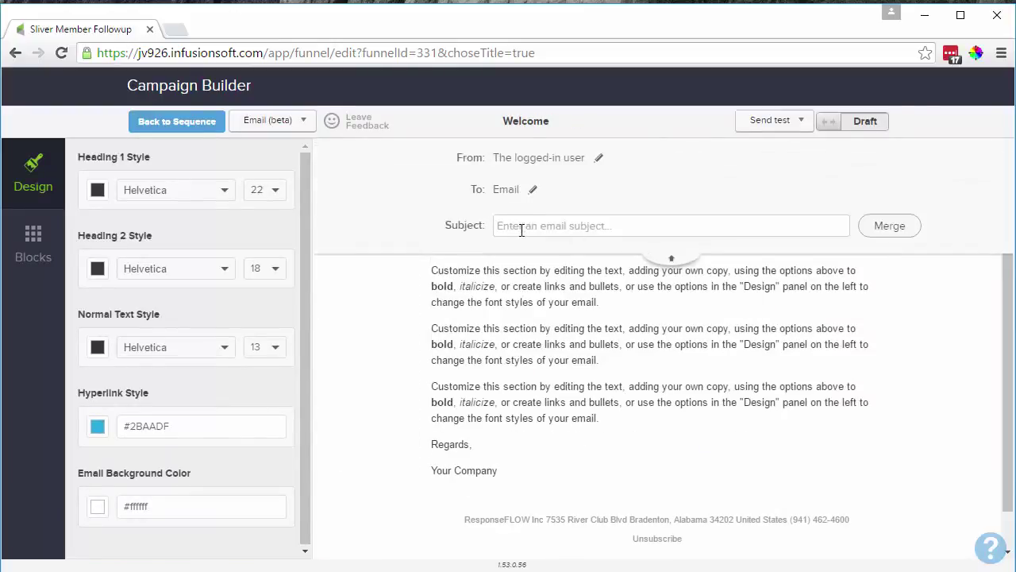
Step: Set the email subject to "Congratulations ~Contact.FirstName~, your membership details", inserting the contact's First Name merge field
{"action": "left_click", "coordinate": [521, 230]}
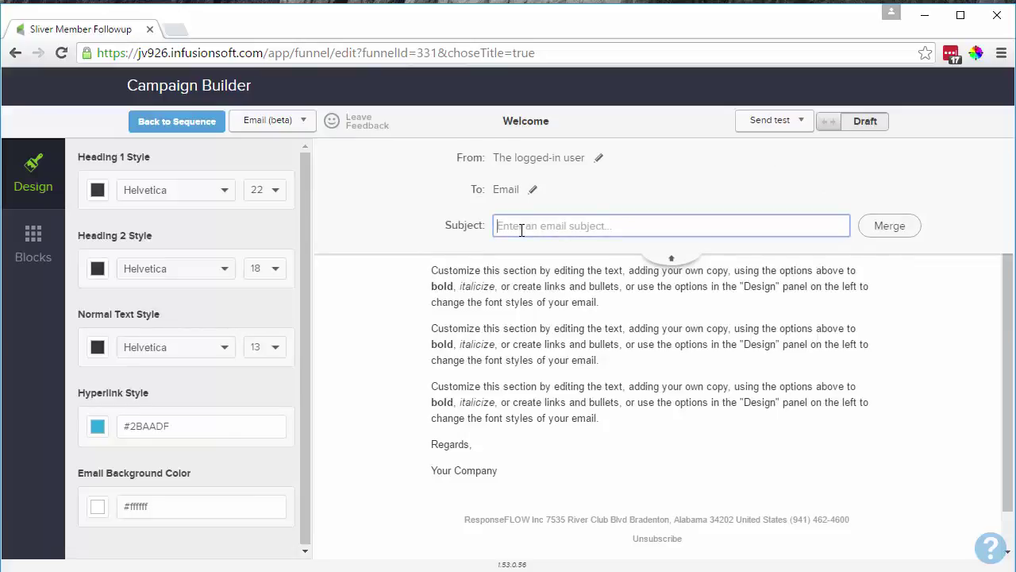
{"action": "type", "text": "Congratullations"}
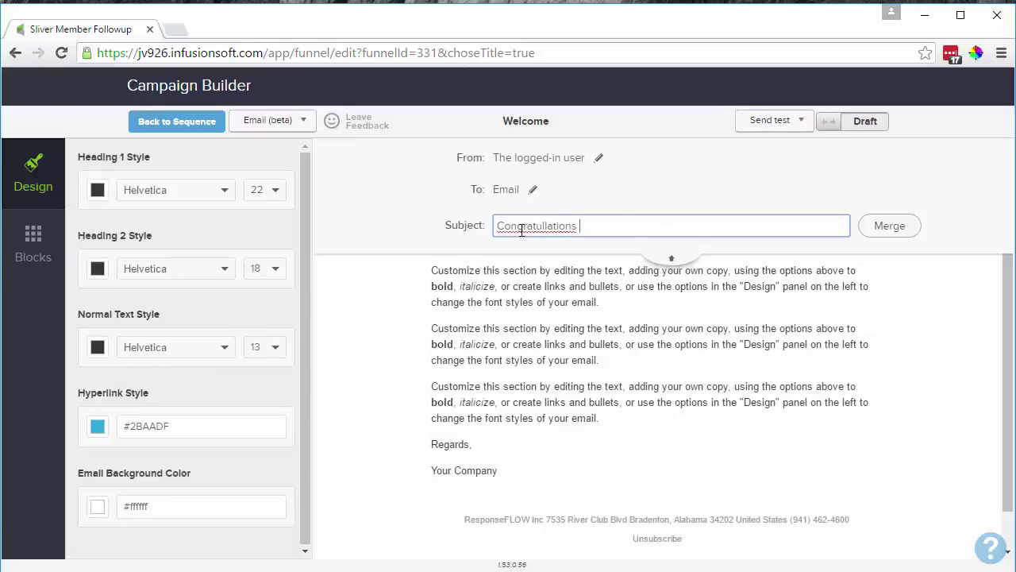
{"action": "right_click", "coordinate": [518, 233]}
{"action": "left_click", "coordinate": [540, 244]}
{"action": "left_click", "coordinate": [882, 230]}
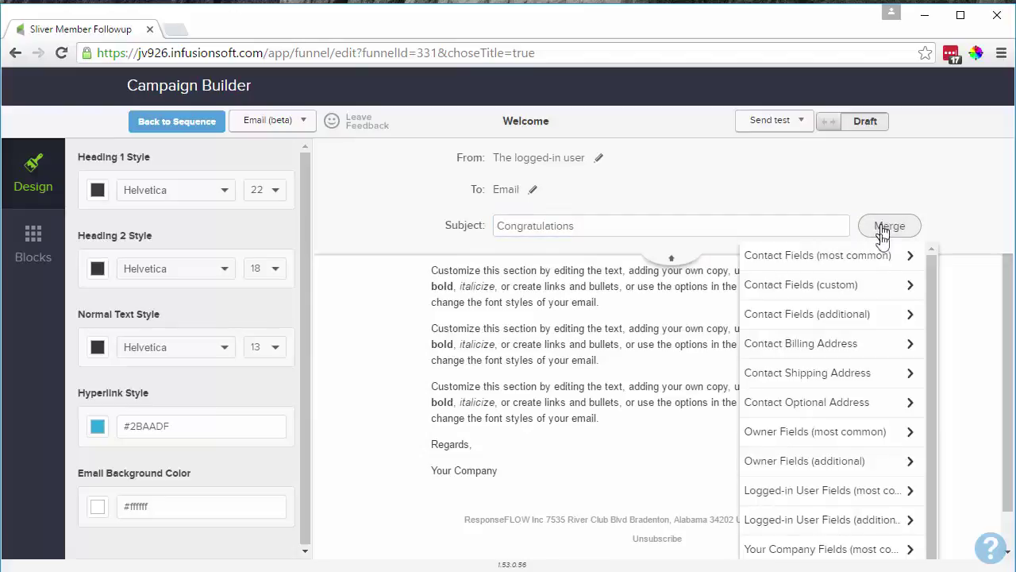
{"action": "left_click", "coordinate": [864, 259]}
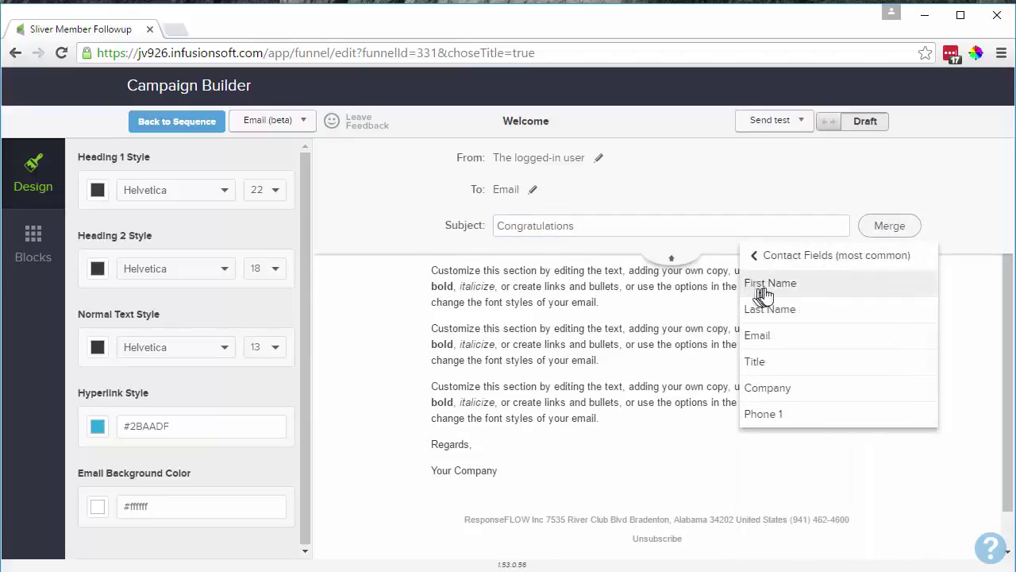
{"action": "left_click", "coordinate": [763, 296]}
{"action": "left_click", "coordinate": [703, 221]}
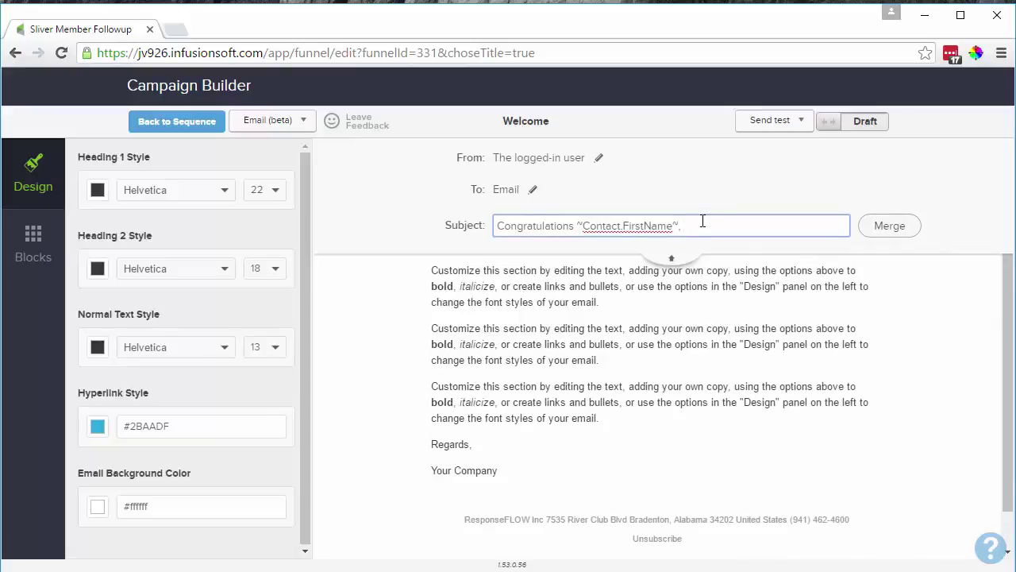
{"action": "type", "text": ", your membership details"}
Step: Replace the placeholder text below the greeting with the copied Gold member welcome message containing the login-detail merge fields
{"action": "left_click", "coordinate": [602, 310]}
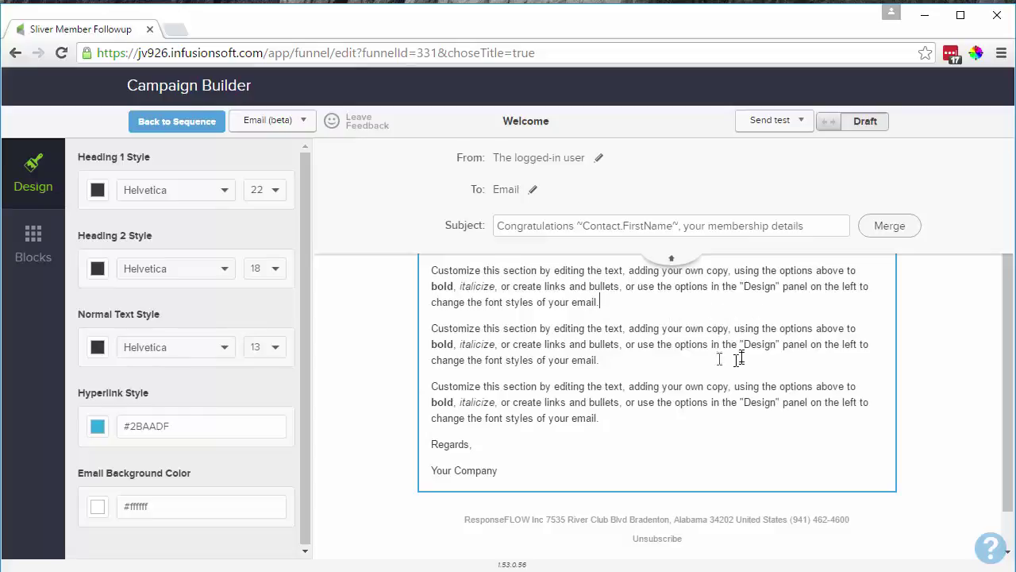
{"action": "left_click", "coordinate": [671, 260]}
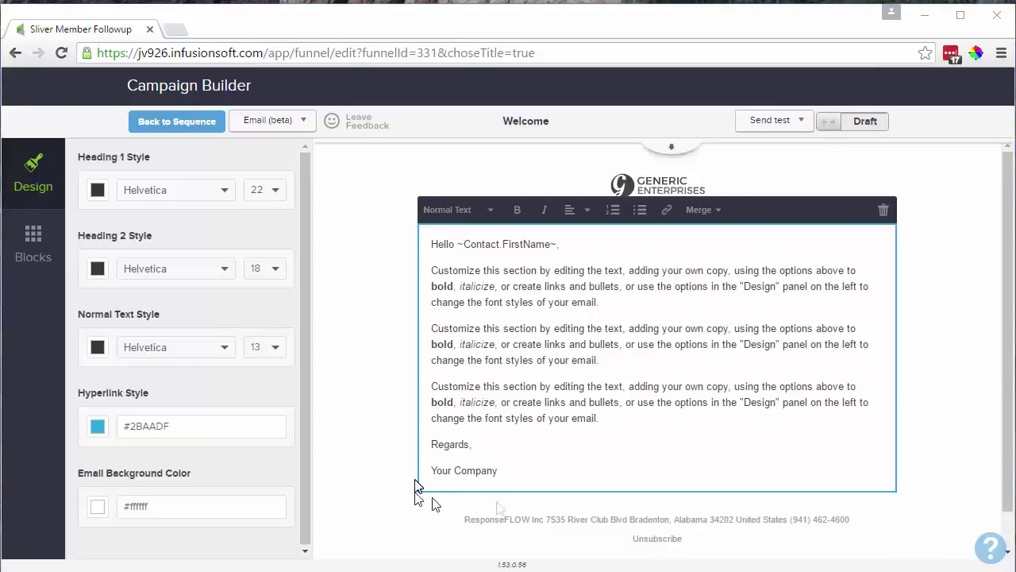
{"action": "left_click", "coordinate": [503, 471]}
{"action": "left_click_drag", "start_coordinate": [507, 490], "coordinate": [384, 276]}
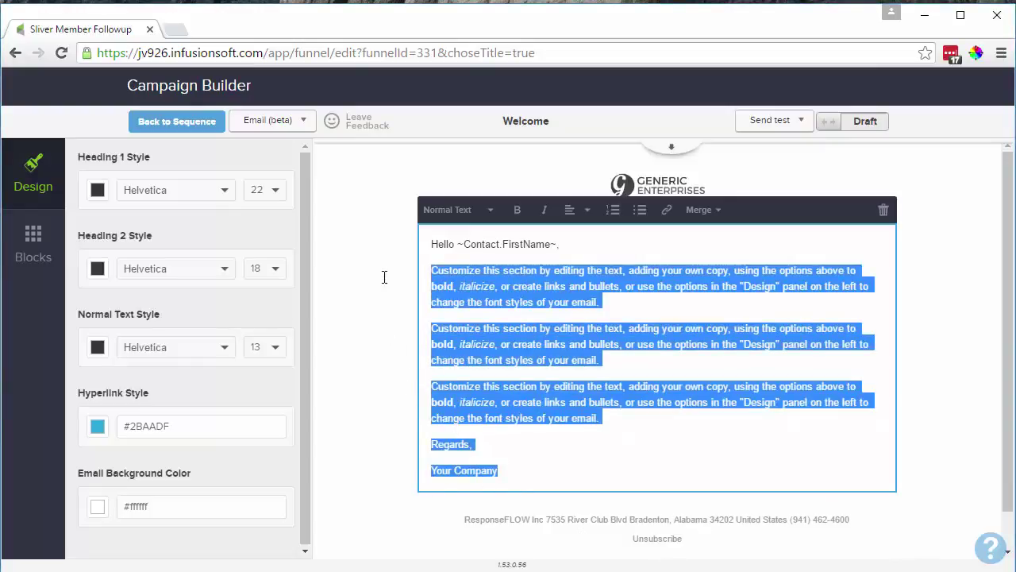
{"action": "key", "text": "ctrl+v"}
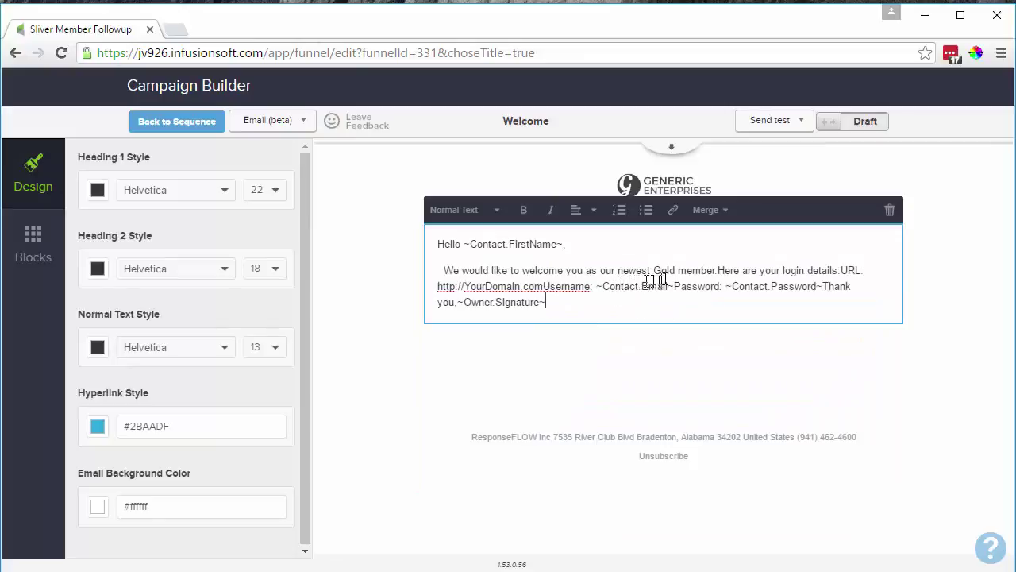
Step: Remove the extra leading space, add a blank line after the welcome sentence, and put the login details heading and URL on their own lines
{"action": "left_click", "coordinate": [719, 270]}
{"action": "key", "text": "Return"}
{"action": "key", "text": "Return"}
{"action": "key", "text": "Up"}
{"action": "key", "text": "Up"}
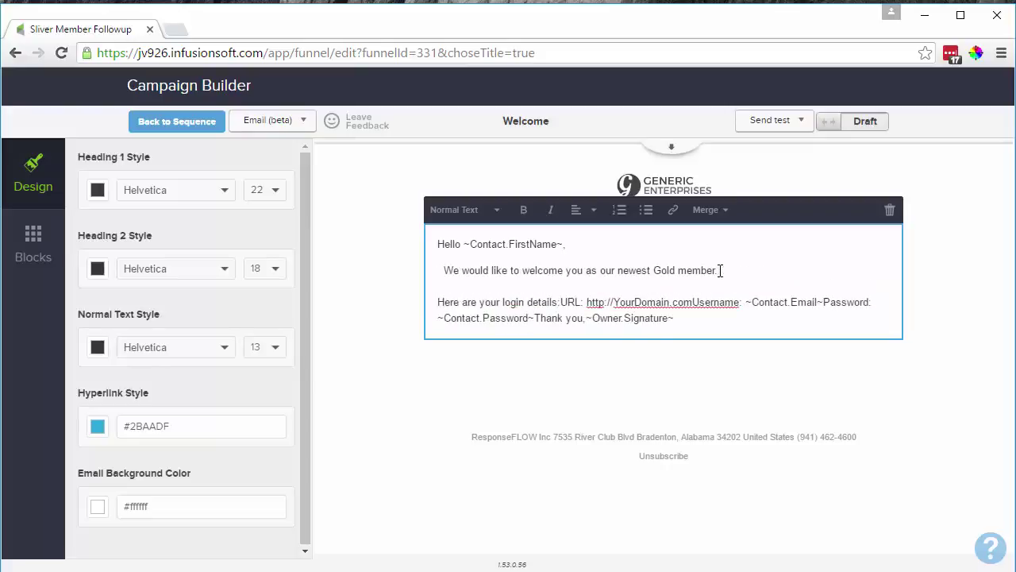
{"action": "key", "text": "Delete"}
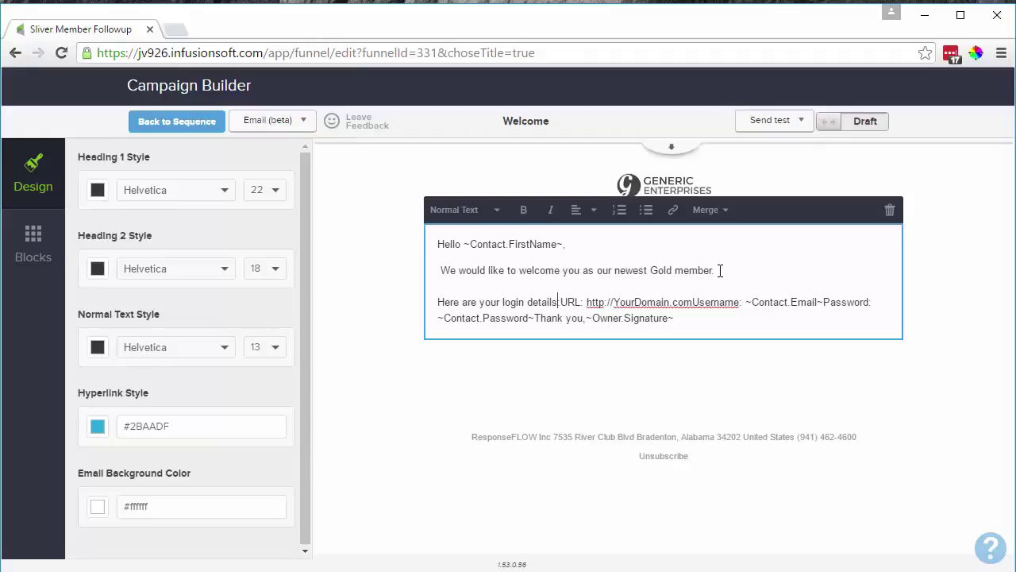
{"action": "key", "text": "Return"}
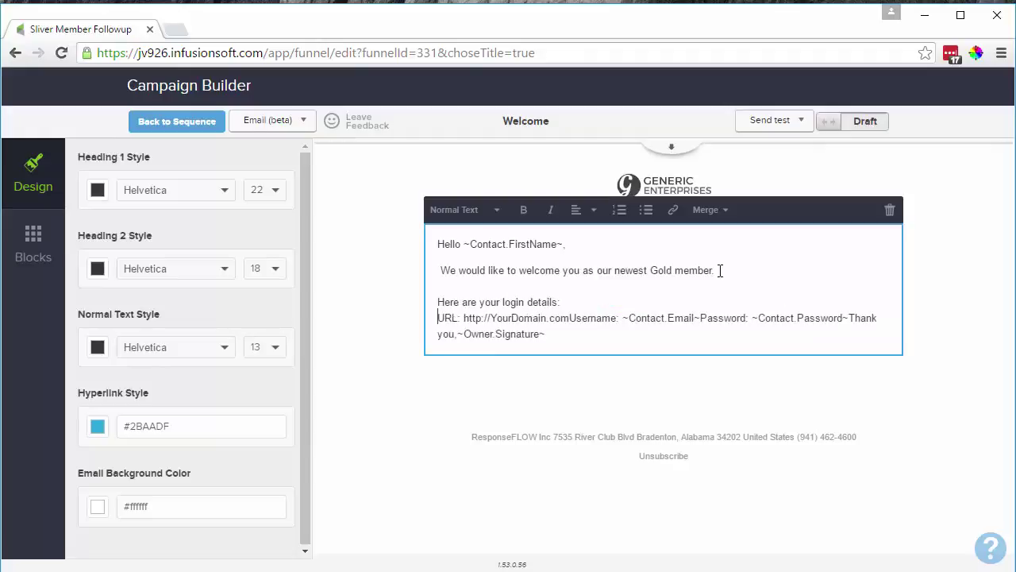
{"action": "key", "text": "Right"}
{"action": "key", "text": "Return"}
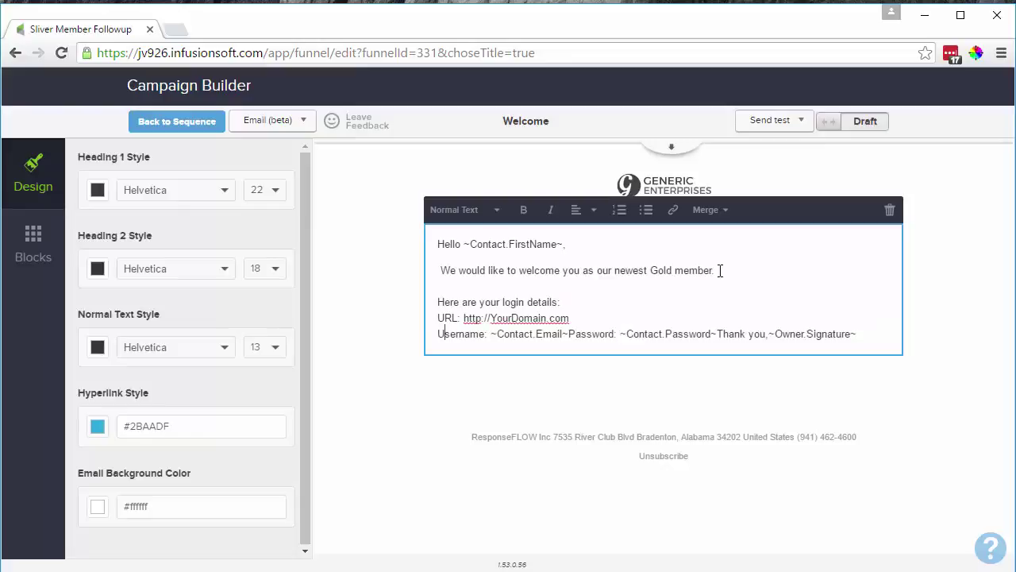
Step: Put the Username and Password merge fields on separate lines and add a blank line before "Thank you,"
{"action": "key", "text": "Right"}
{"action": "key", "text": "Right"}
{"action": "key", "text": "Right"}
{"action": "key", "text": "Right"}
{"action": "key", "text": "Right"}
{"action": "key", "text": "Right"}
{"action": "key", "text": "Right"}
{"action": "key", "text": "Right"}
{"action": "key", "text": "Right"}
{"action": "key", "text": "Right"}
{"action": "key", "text": "Right"}
{"action": "key", "text": "Return"}
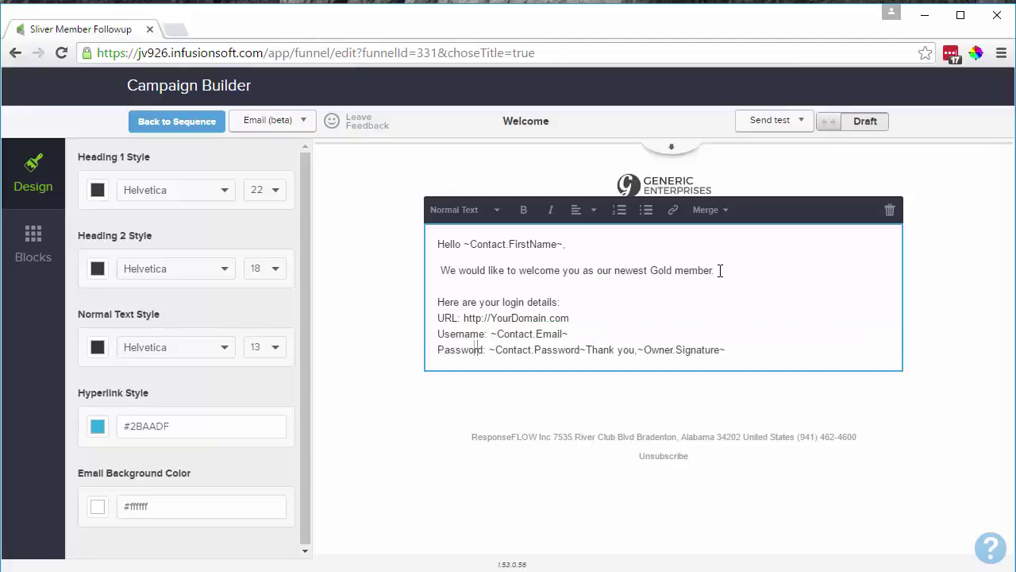
{"action": "key", "text": "Right"}
{"action": "key", "text": "Return"}
{"action": "key", "text": "Return"}
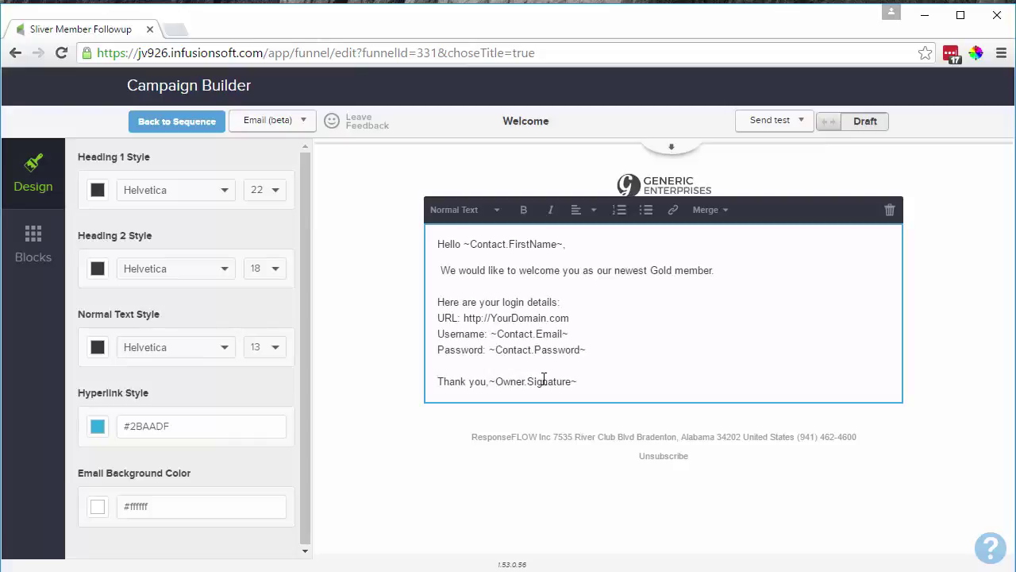
Step: Mark the Welcome email and the Followup sequence as Ready and return to the campaign
{"action": "left_click", "coordinate": [871, 130]}
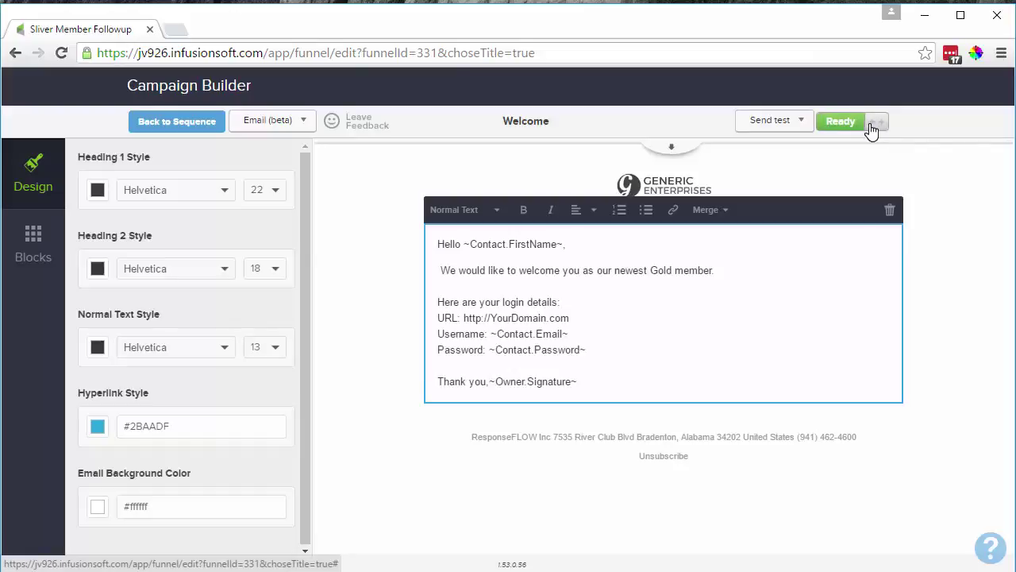
{"action": "left_click", "coordinate": [162, 126]}
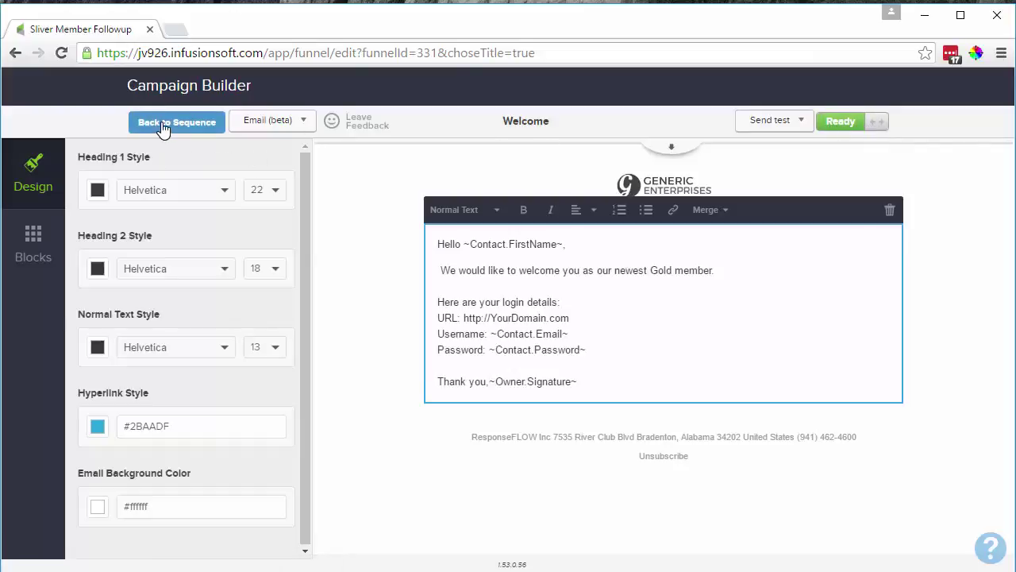
{"action": "left_click", "coordinate": [853, 125]}
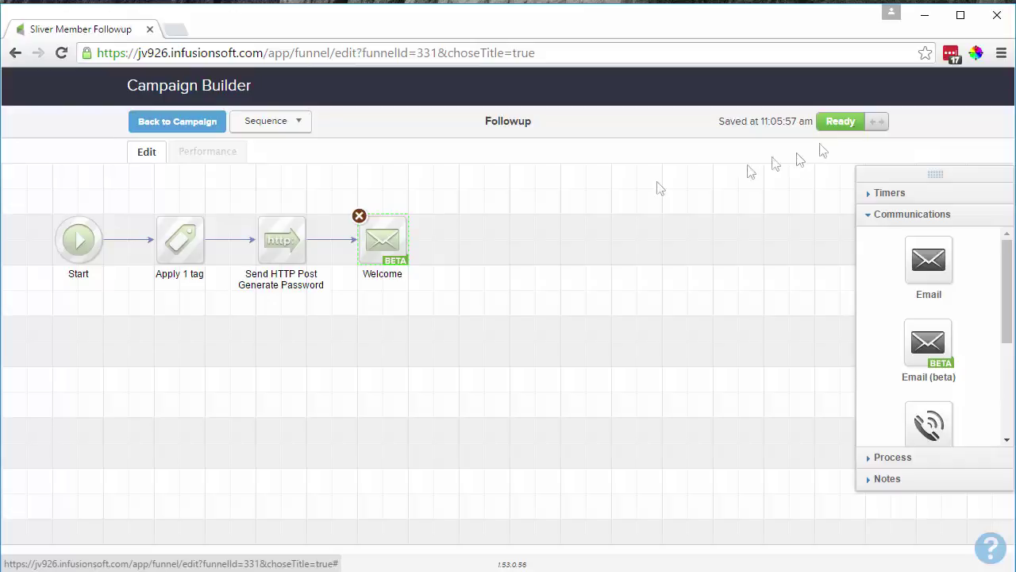
{"action": "left_click", "coordinate": [199, 125]}
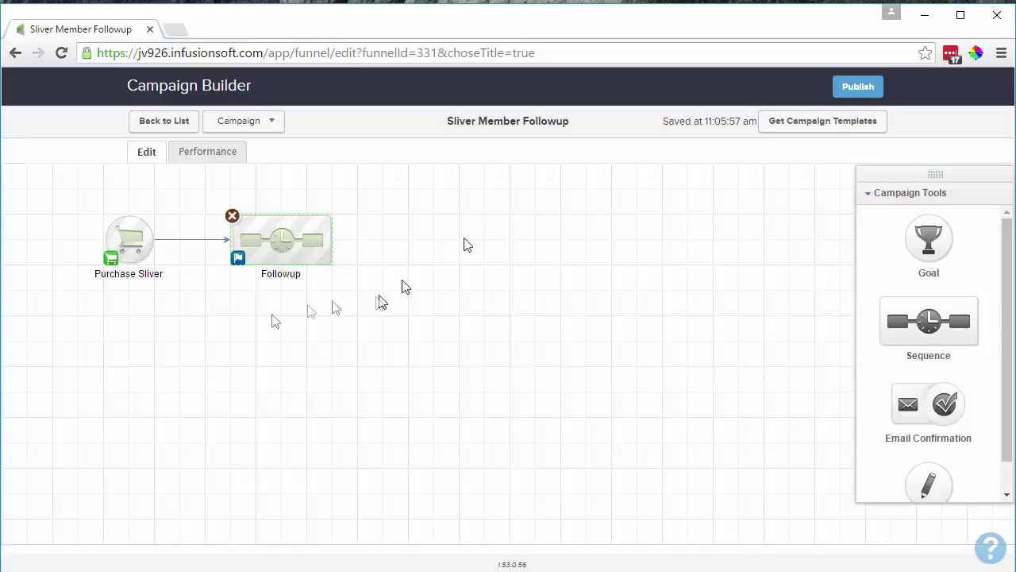
Step: Set the Followup sequence to "Runs until completed" when a goal is achieved and save the setting
{"action": "left_click", "coordinate": [238, 260]}
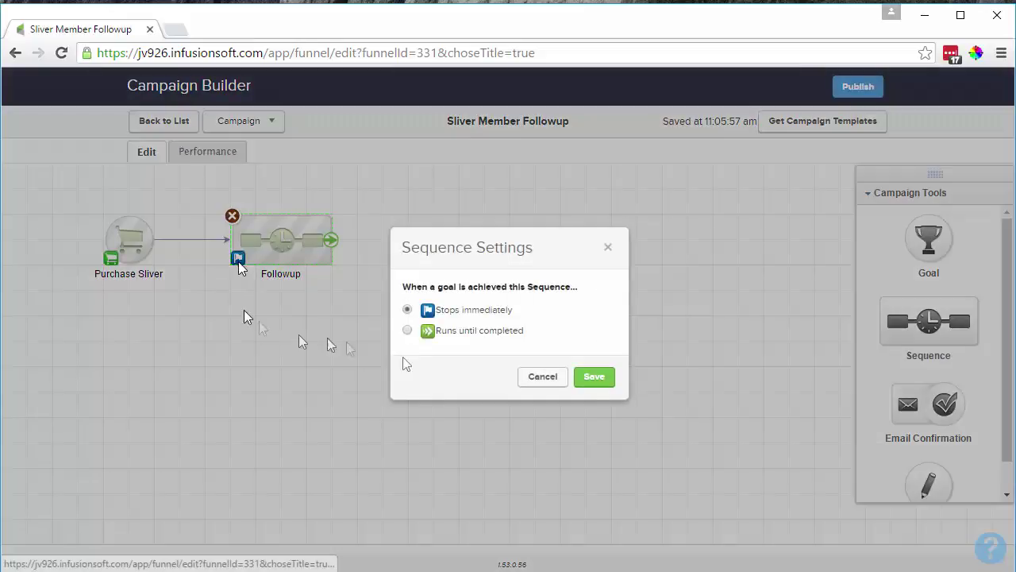
{"action": "left_click", "coordinate": [407, 330]}
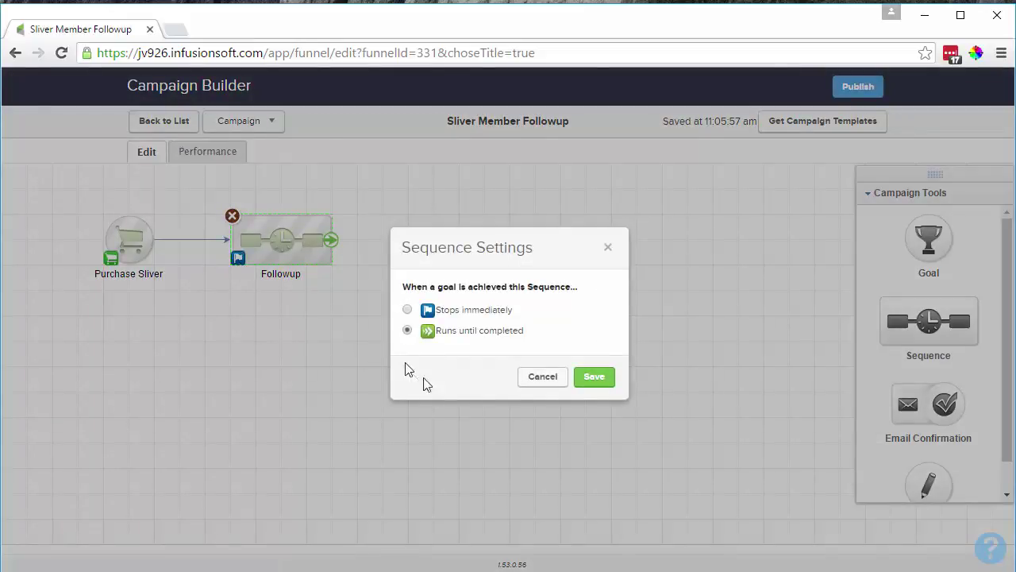
{"action": "left_click", "coordinate": [596, 381]}
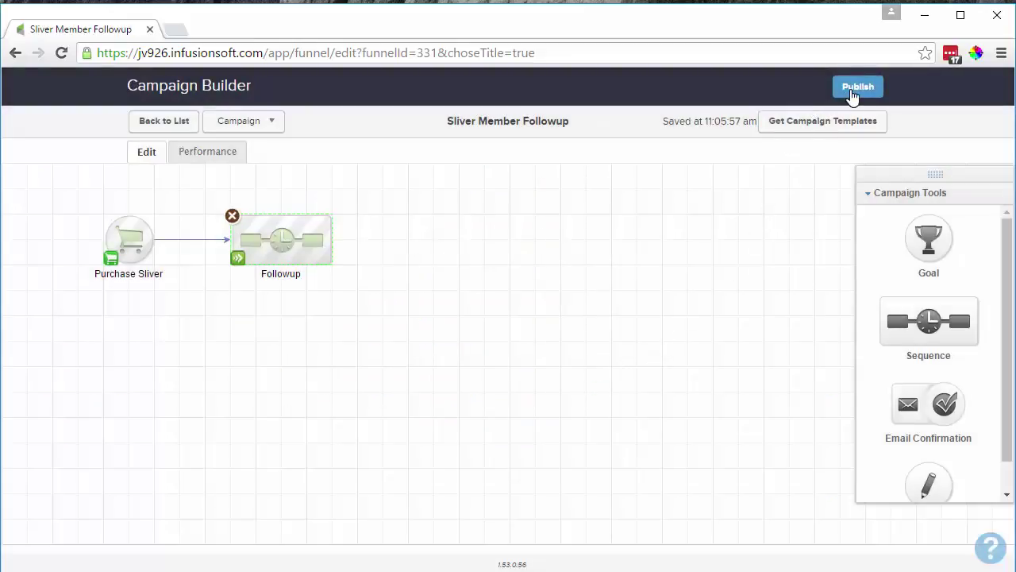
Step: Publish the Sliver Member Followup campaign and reopen its Followup sequence for editing
{"action": "left_click", "coordinate": [856, 87]}
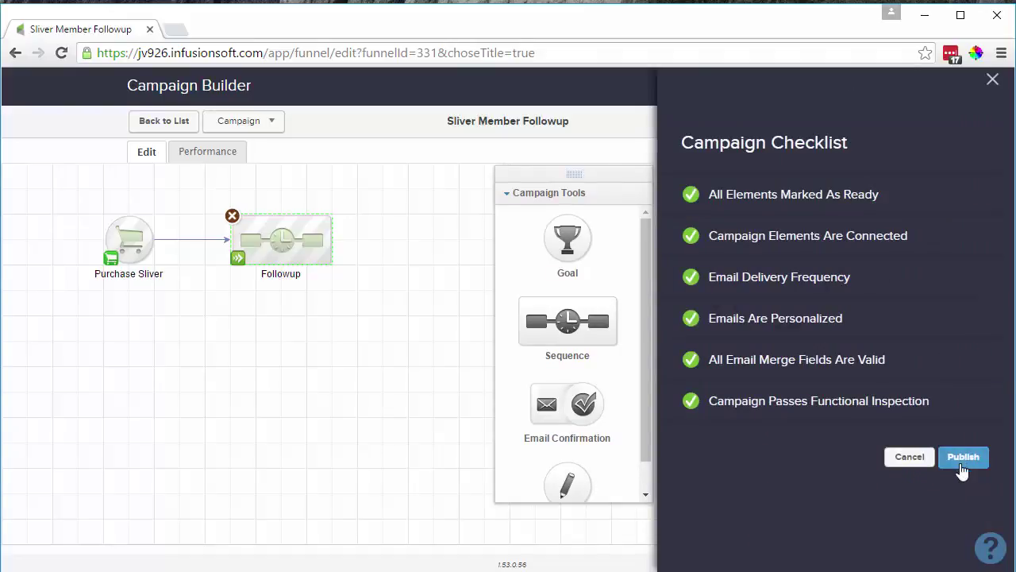
{"action": "left_click", "coordinate": [962, 467]}
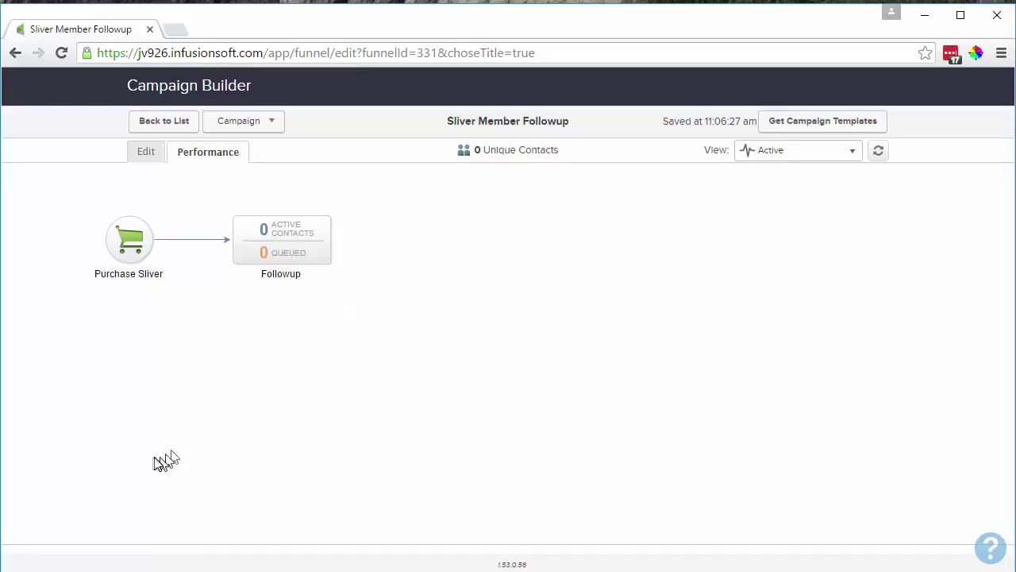
{"action": "left_click", "coordinate": [149, 160]}
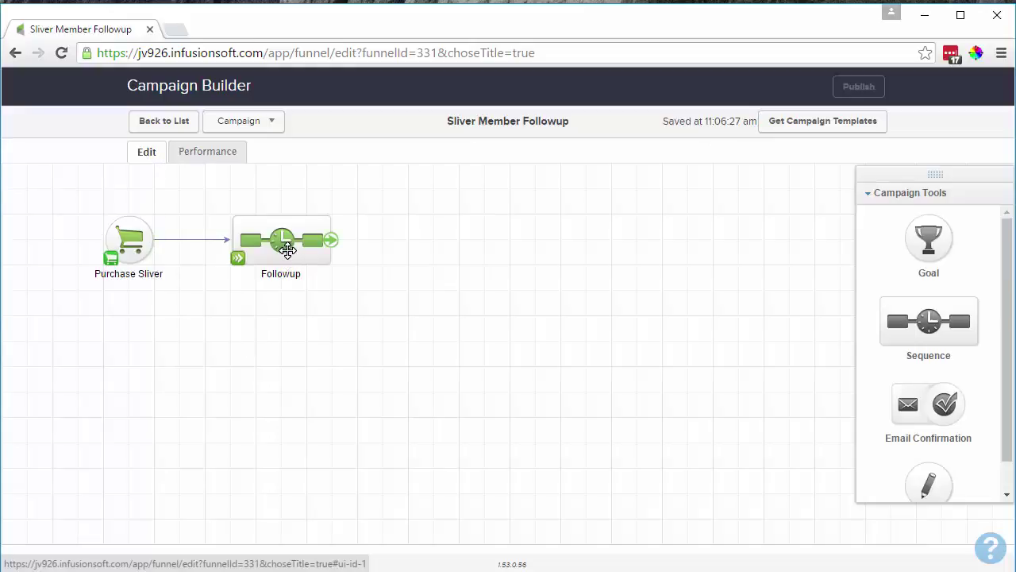
{"action": "double_click", "coordinate": [287, 249]}
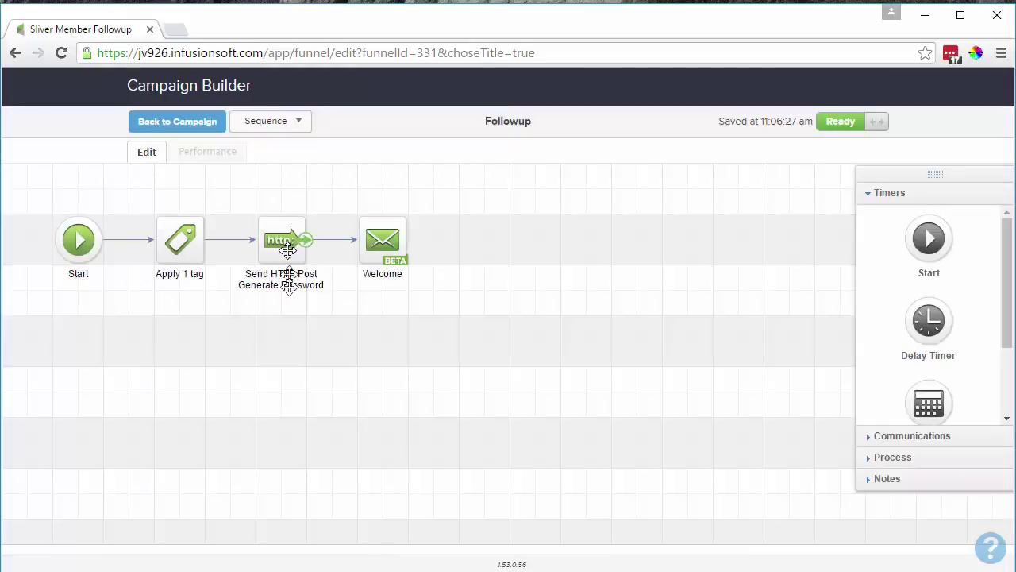